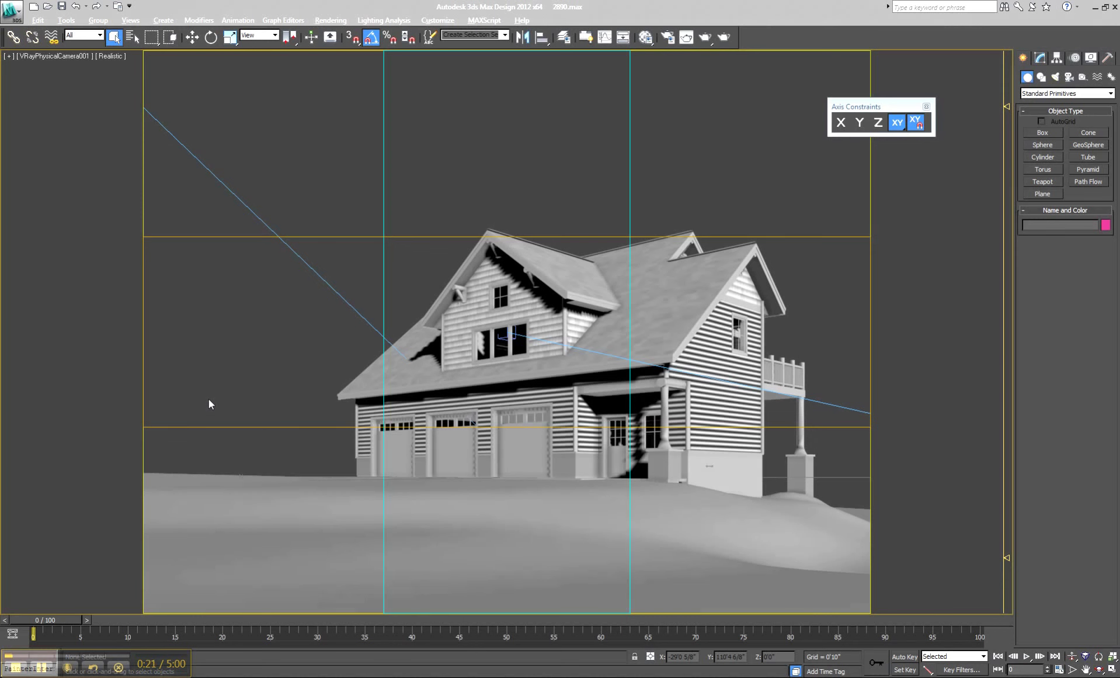
# - Open the Material Editor to show the 'glass clear' V-Ray material's refraction settings
pyautogui.click(644, 38)
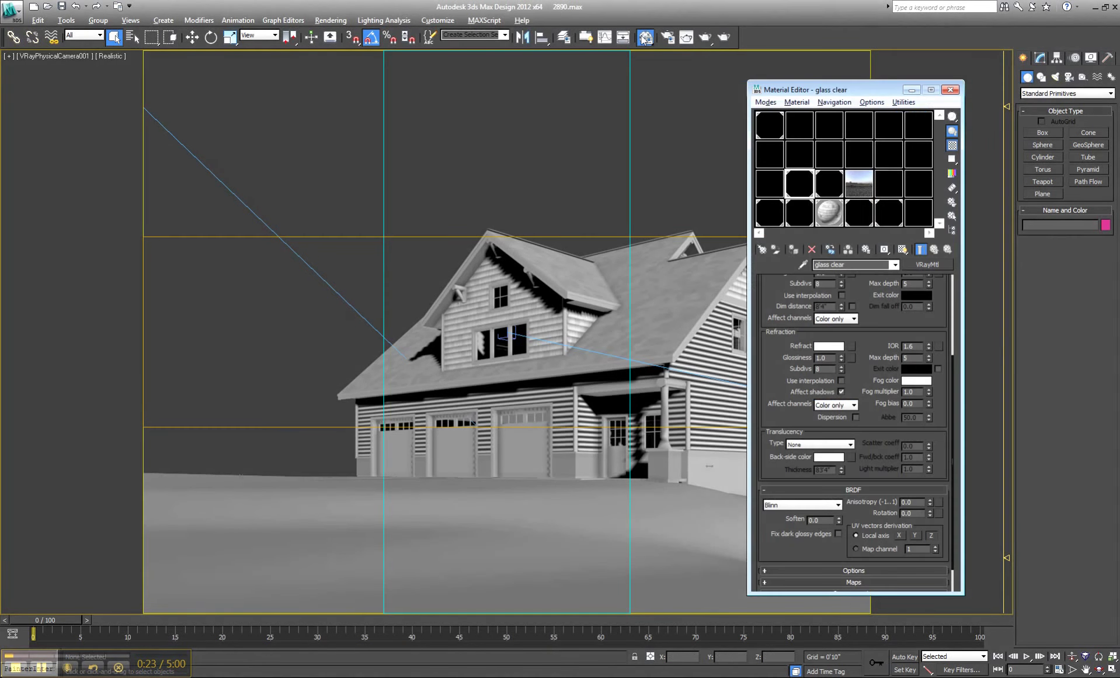
# - Inspect the shake and log material sample slots, including the log's VRayDirt and displacement maps
pyautogui.click(829, 213)
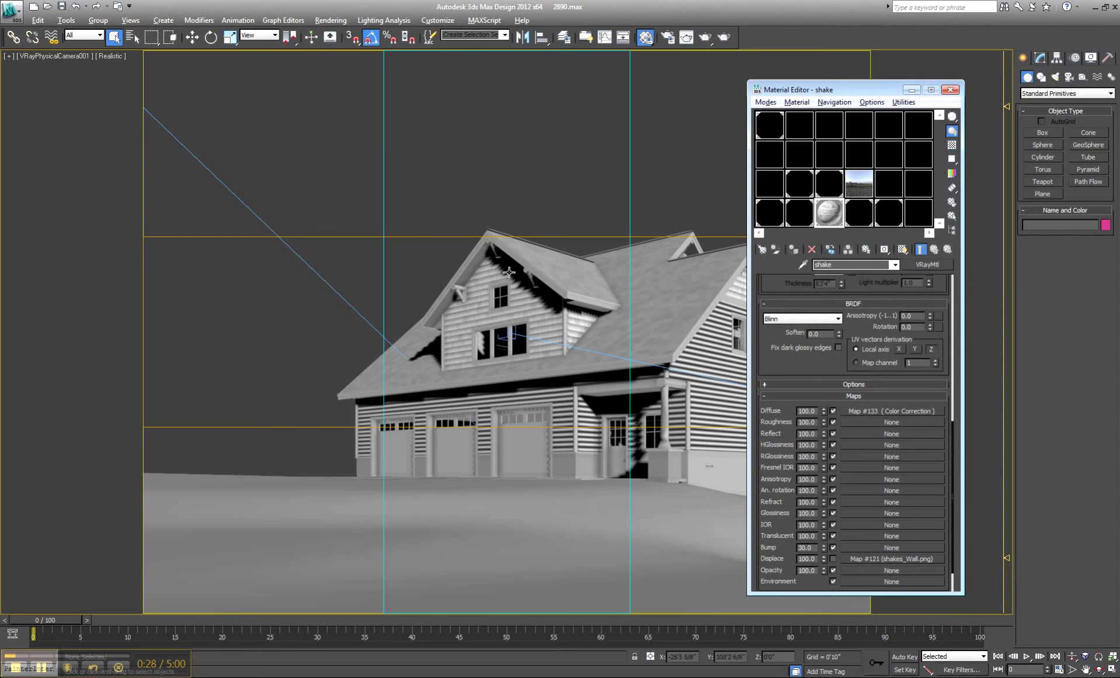
pyautogui.click(808, 215)
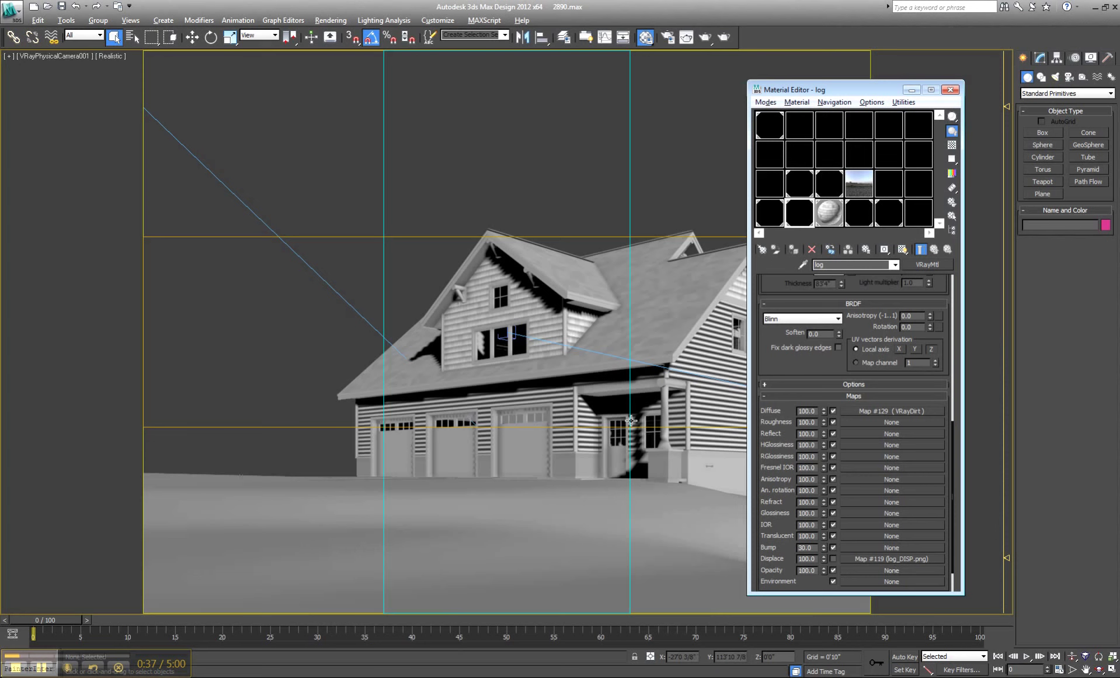
pyautogui.click(830, 212)
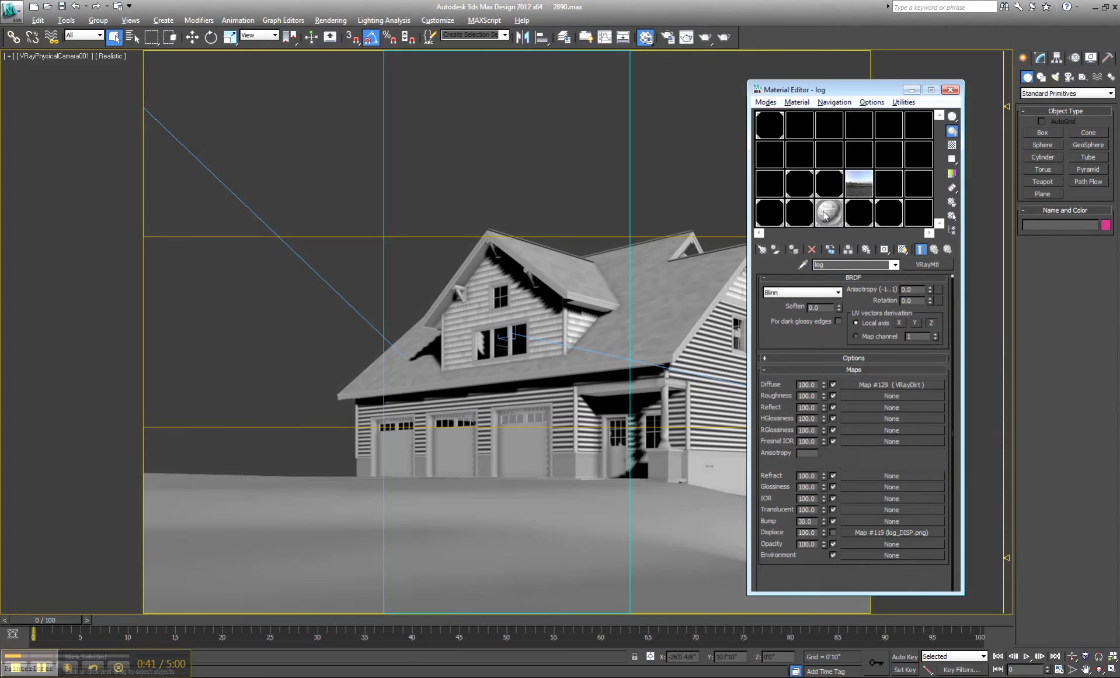
# - Close the Material Editor and show the psd-manager effect in Rendering > Effects
pyautogui.click(950, 89)
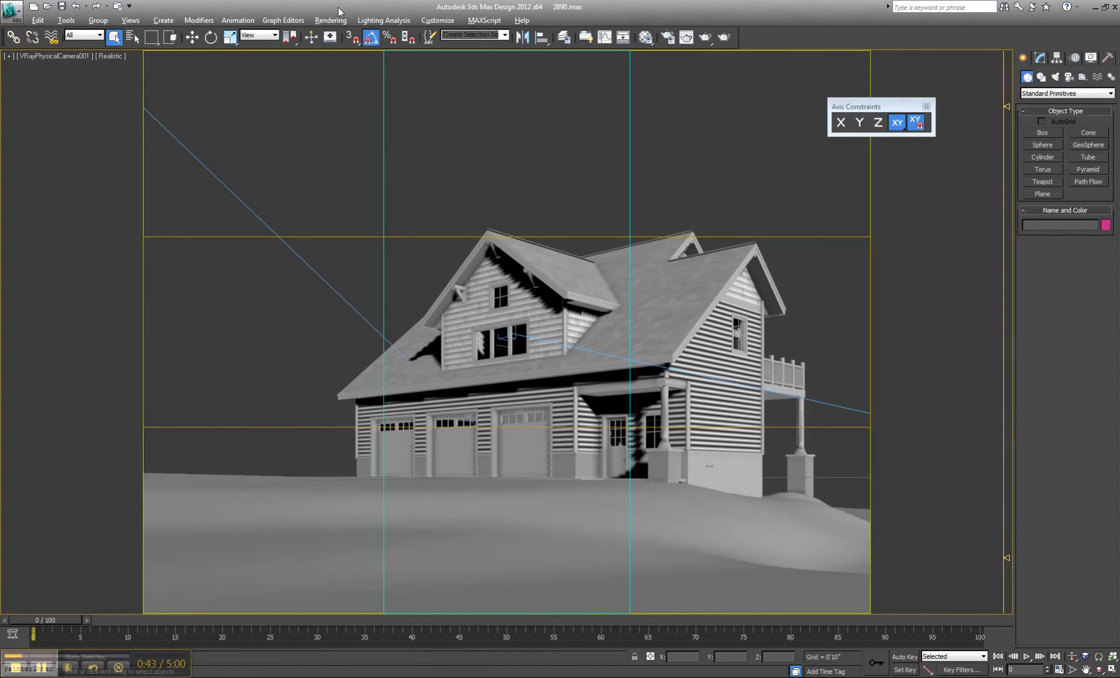
pyautogui.click(320, 22)
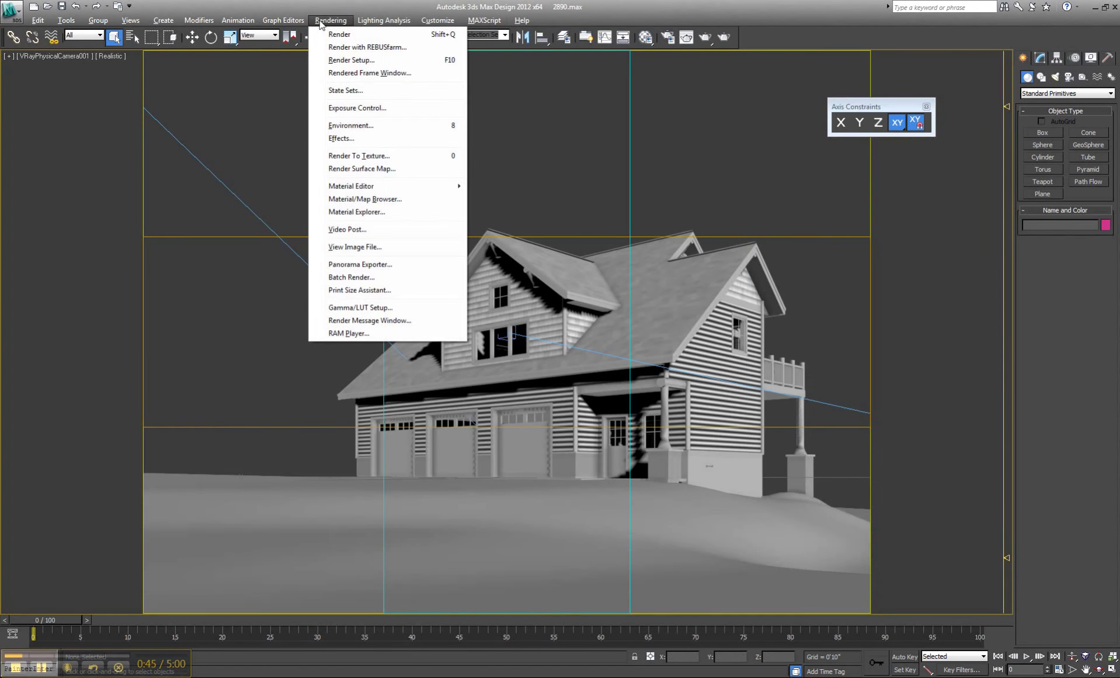
pyautogui.click(357, 139)
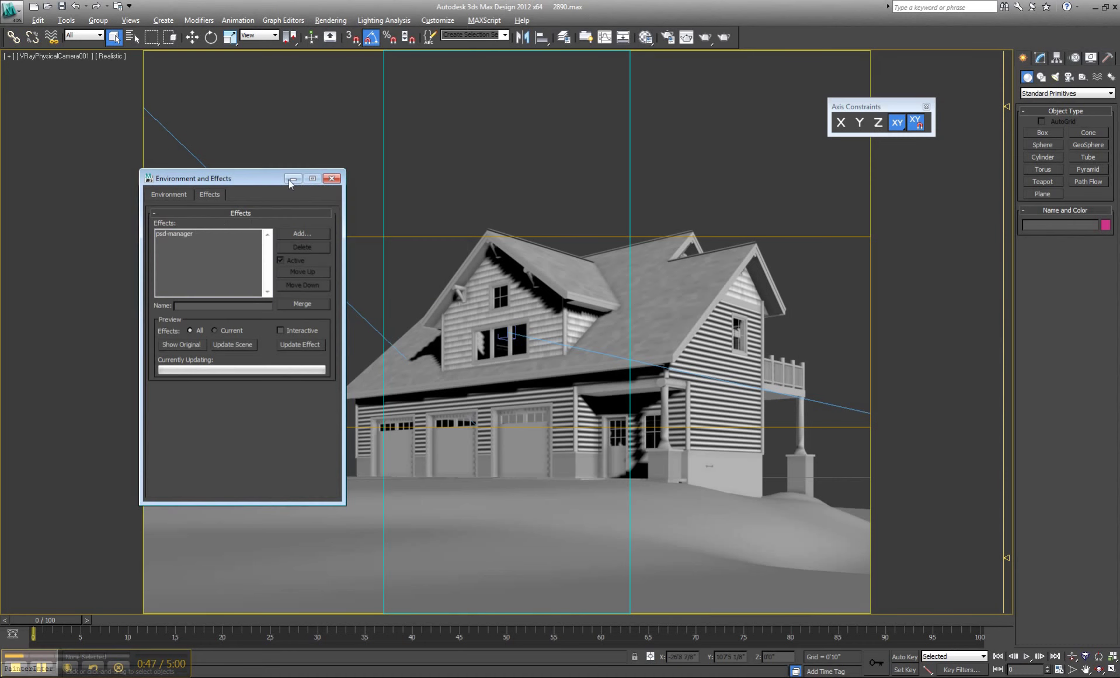
pyautogui.click(183, 236)
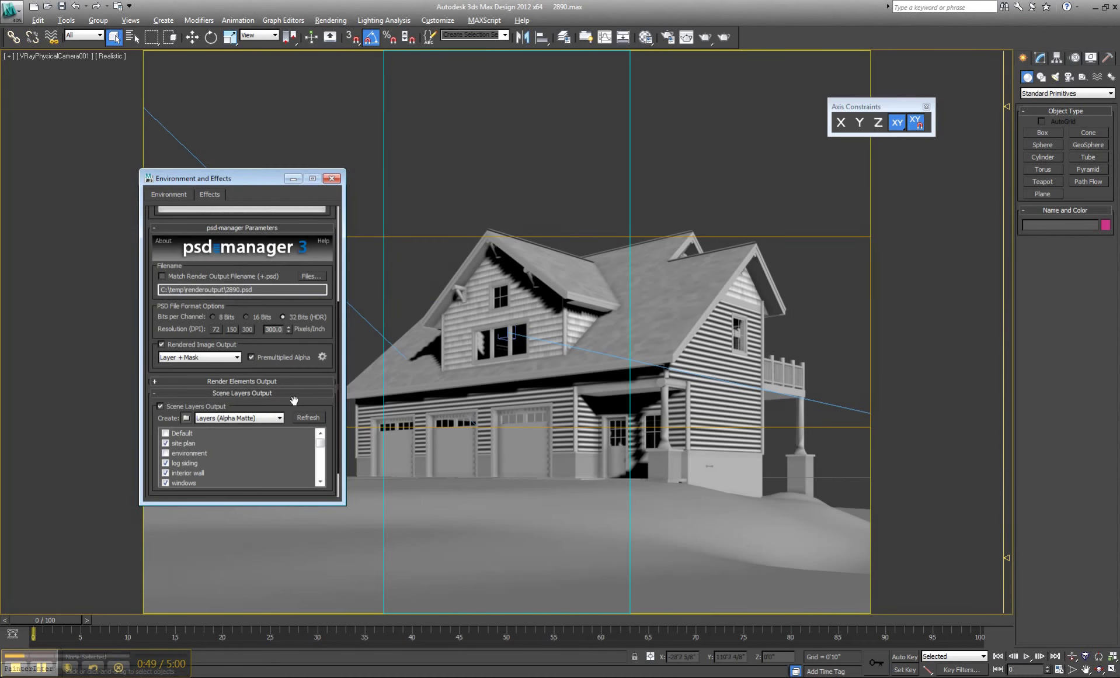
# - Check the scene layers in the Layer Manager and enlarge the Environment and Effects dialog
pyautogui.click(563, 37)
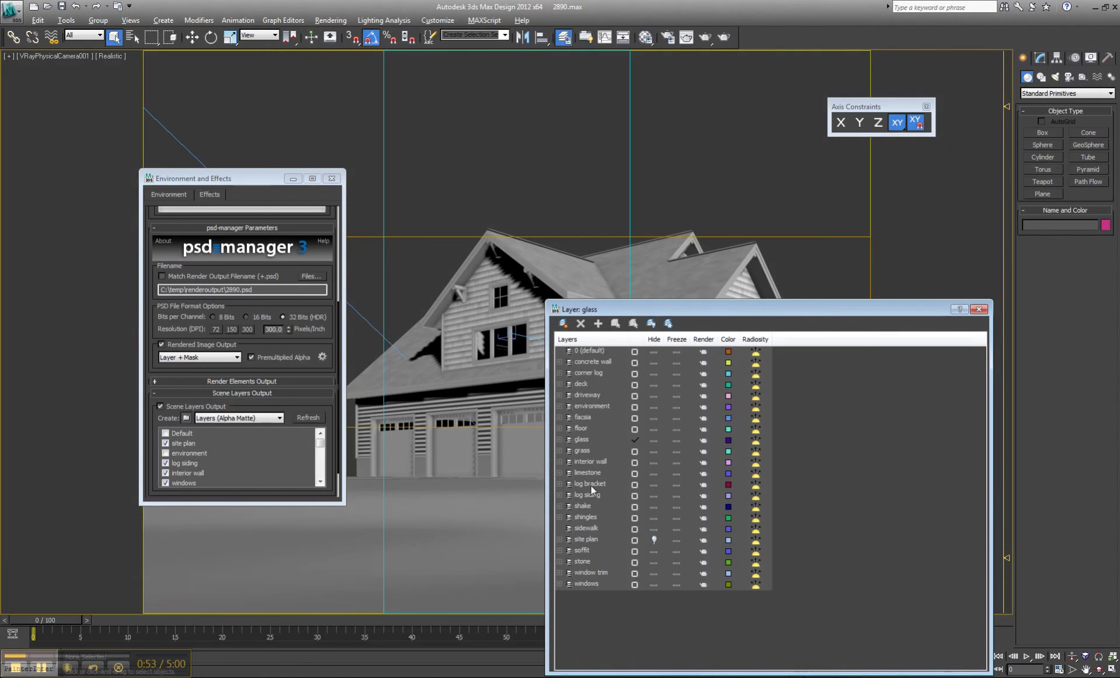
pyautogui.click(183, 505)
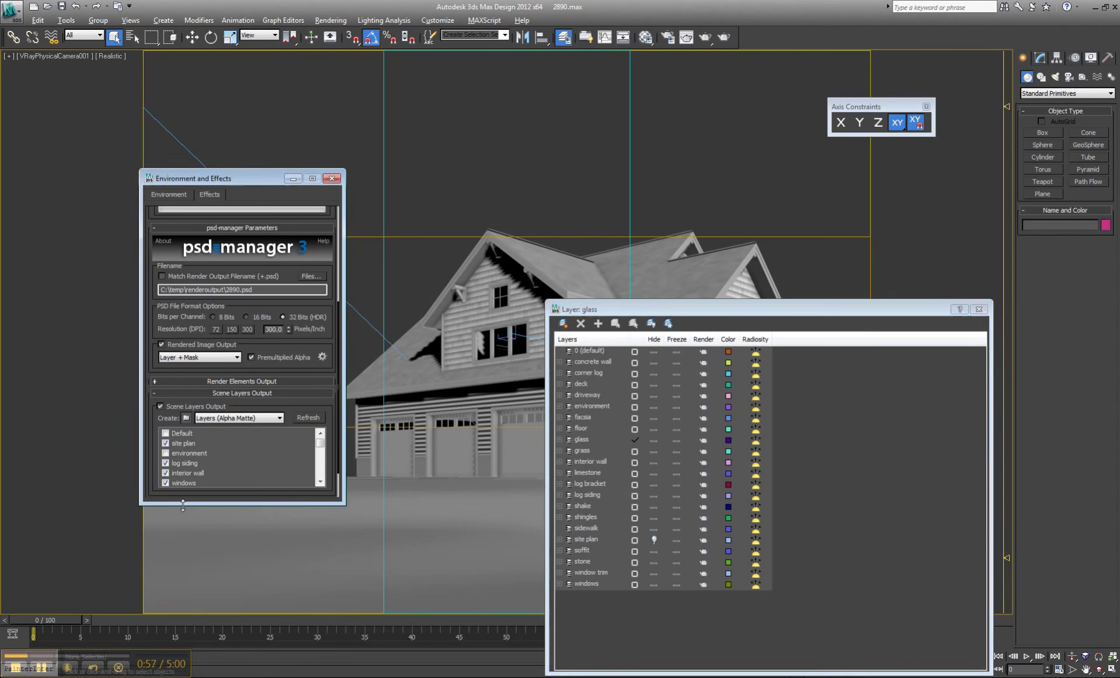
pyautogui.moveTo(183, 505); pyautogui.dragTo(193, 574)
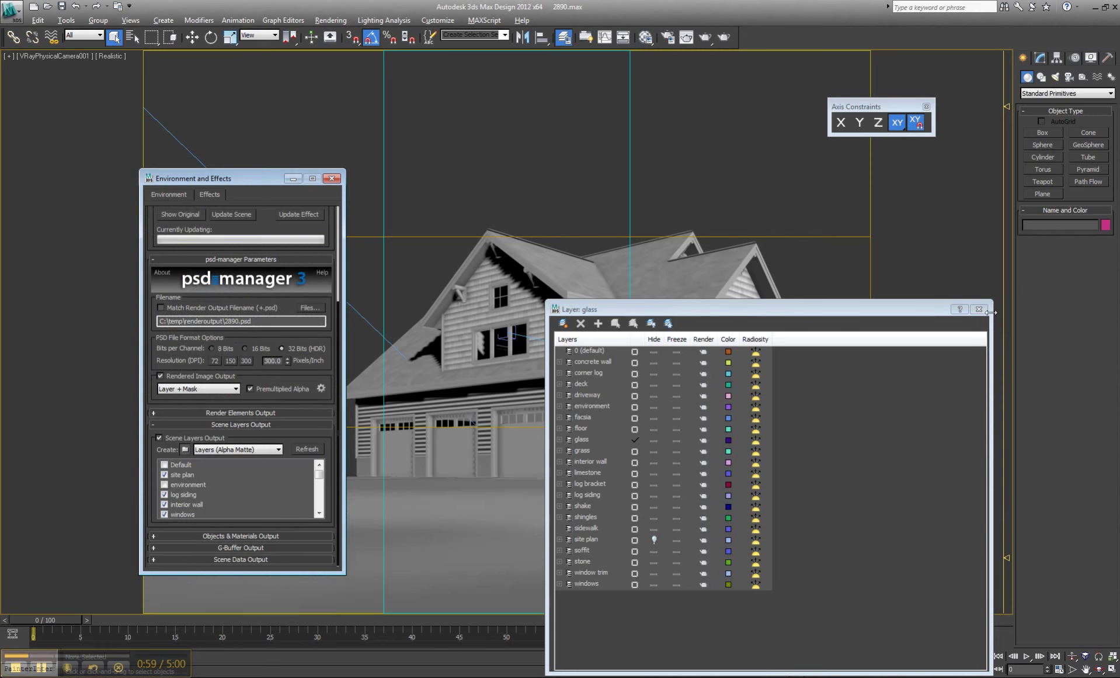
pyautogui.click(978, 308)
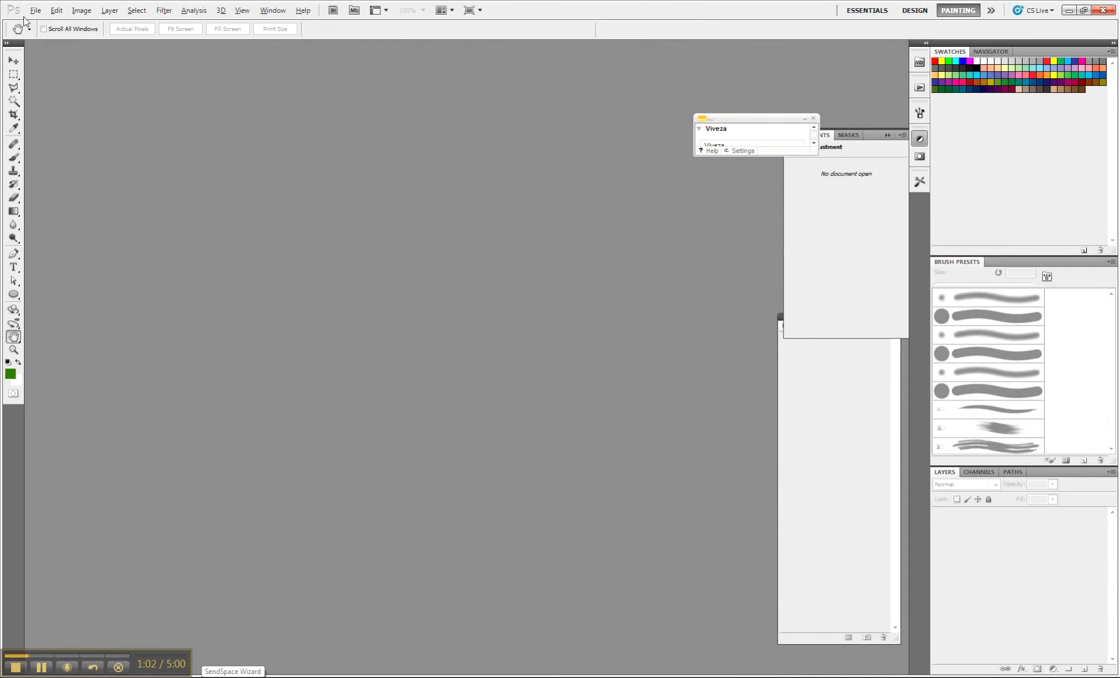
# - Open the recent file 2890 - 2.psd, hide Group 1, and collapse the option 2 group
pyautogui.click(35, 10)
pyautogui.moveTo(58, 90)
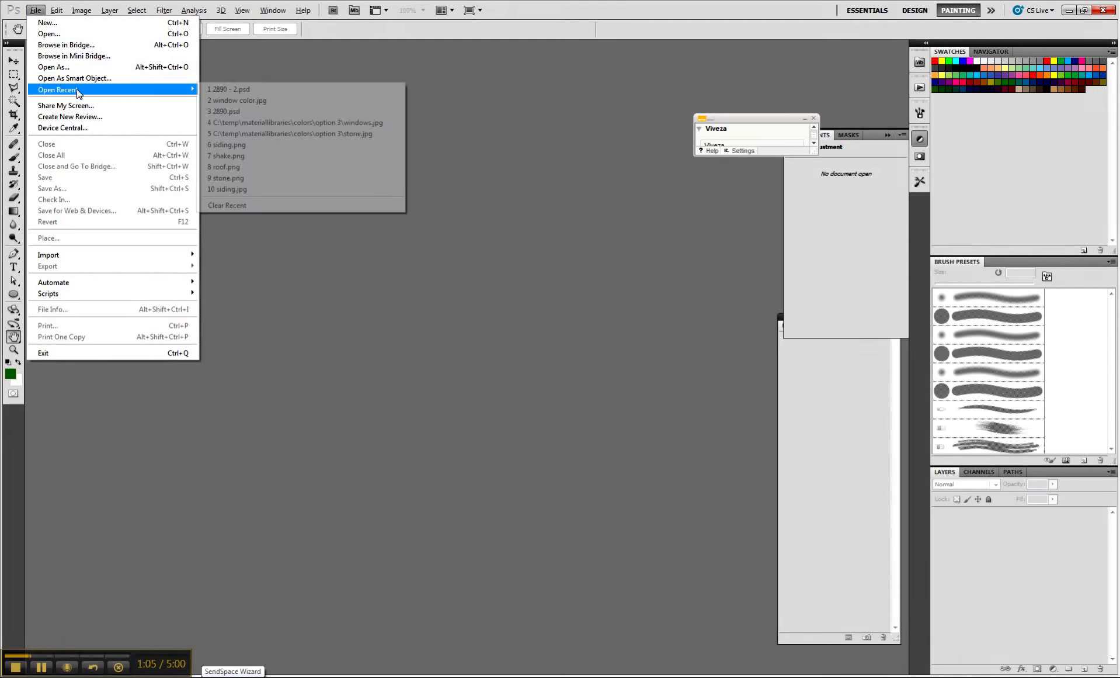
pyautogui.click(224, 90)
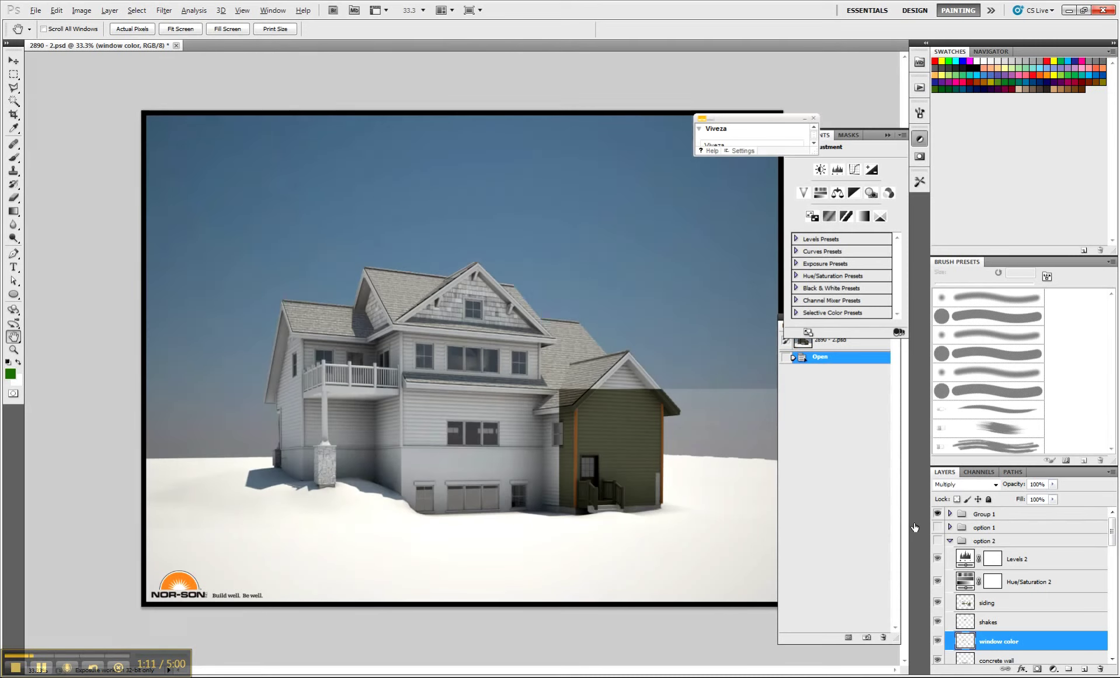
pyautogui.click(938, 514)
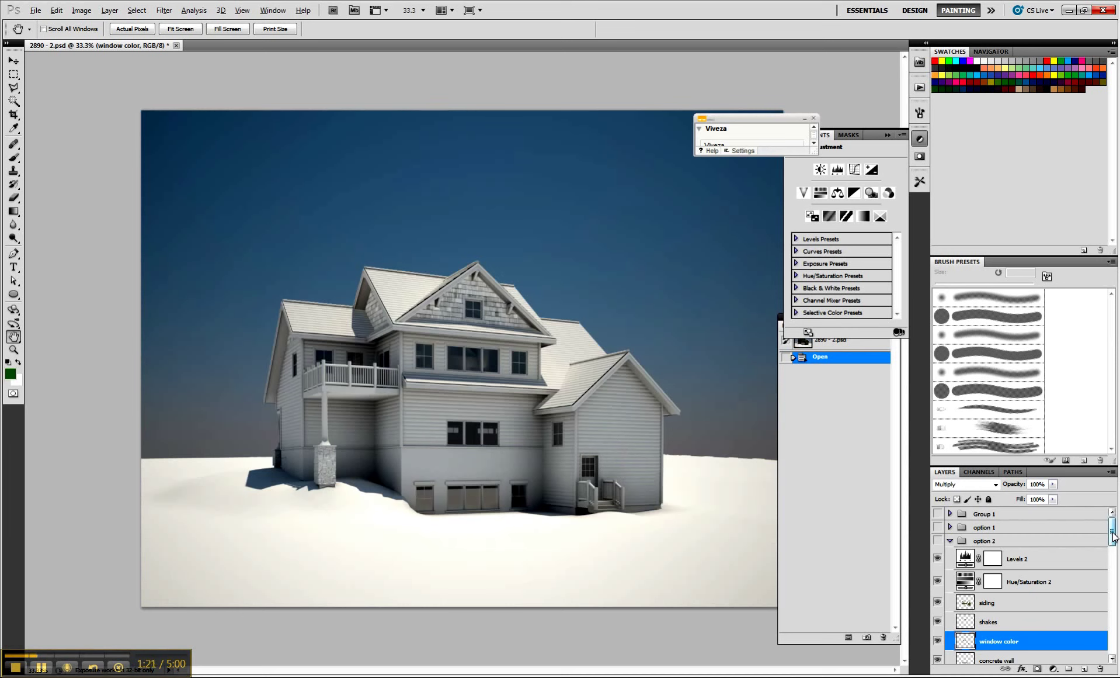
pyautogui.moveTo(1113, 536); pyautogui.dragTo(1113, 538)
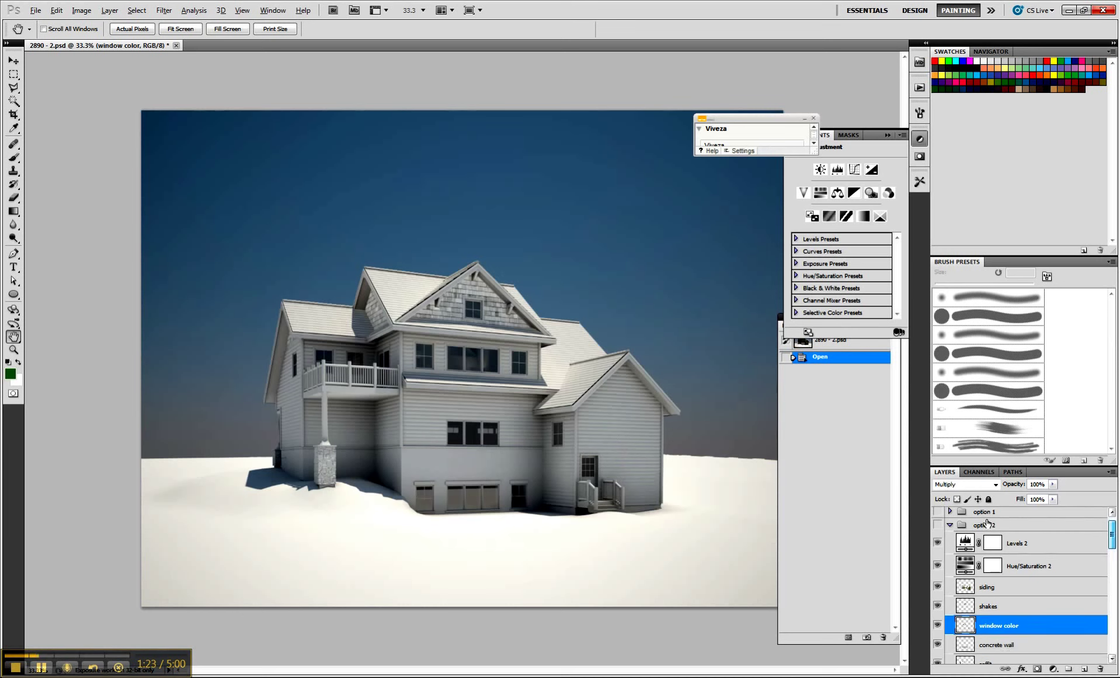
pyautogui.click(950, 525)
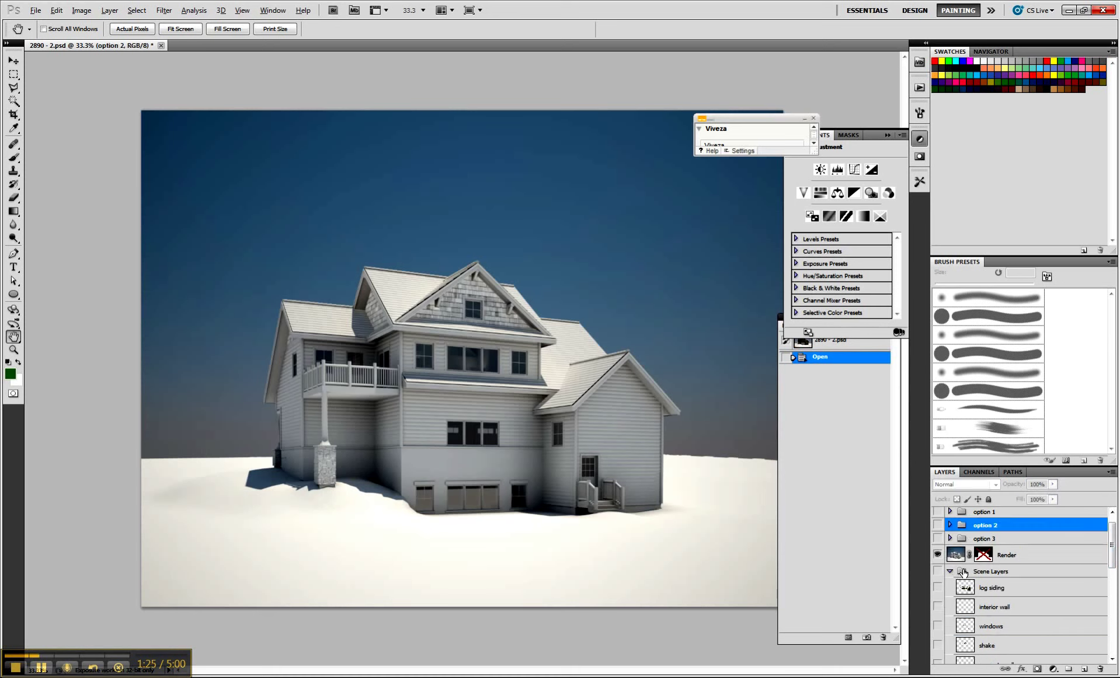
# - Copy the Render layer's log siding area into new Layer 8 and load its outline as a selection
pyautogui.click(970, 587)
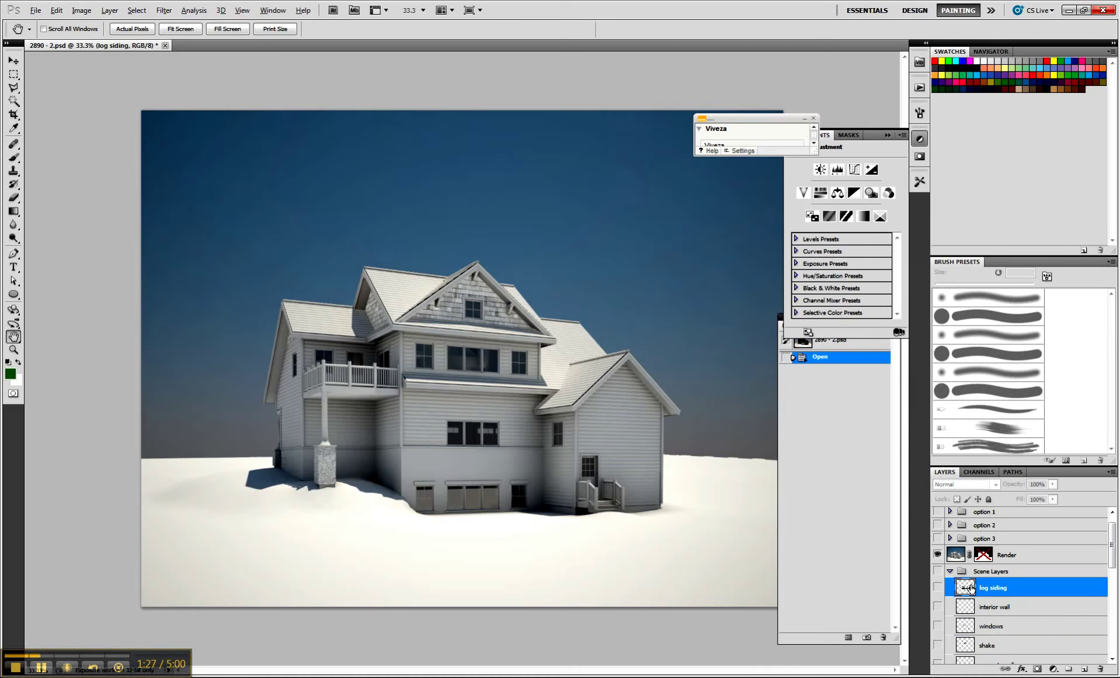
pyautogui.keyDown('ctrl'); pyautogui.click(965, 587); pyautogui.keyUp('ctrl')
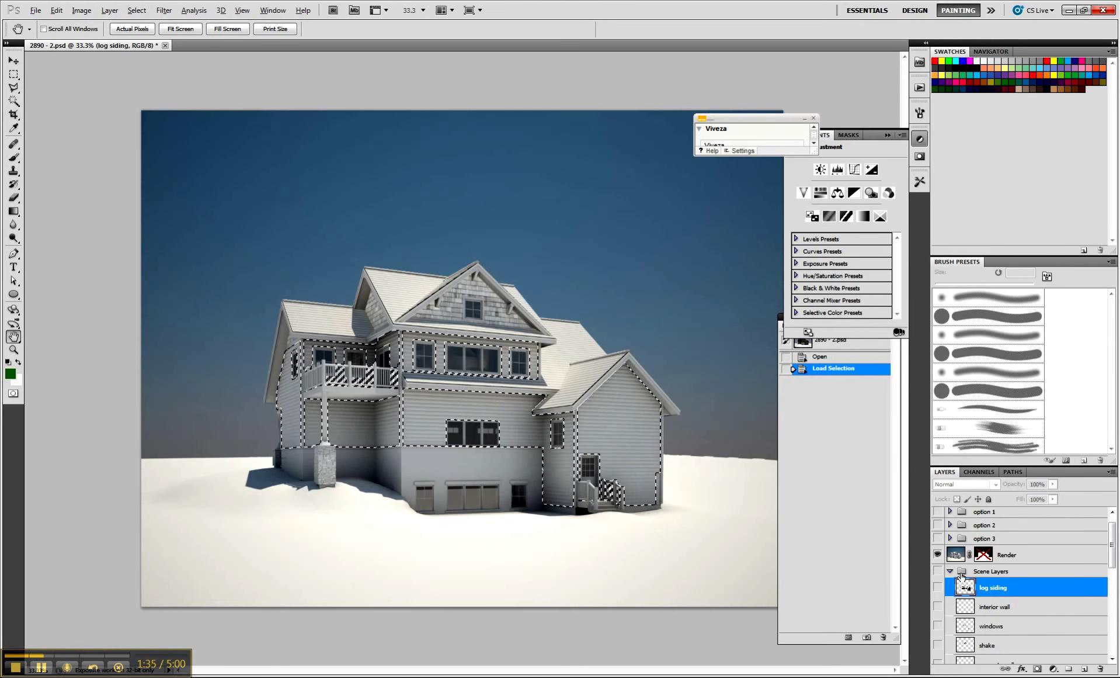
pyautogui.click(956, 557)
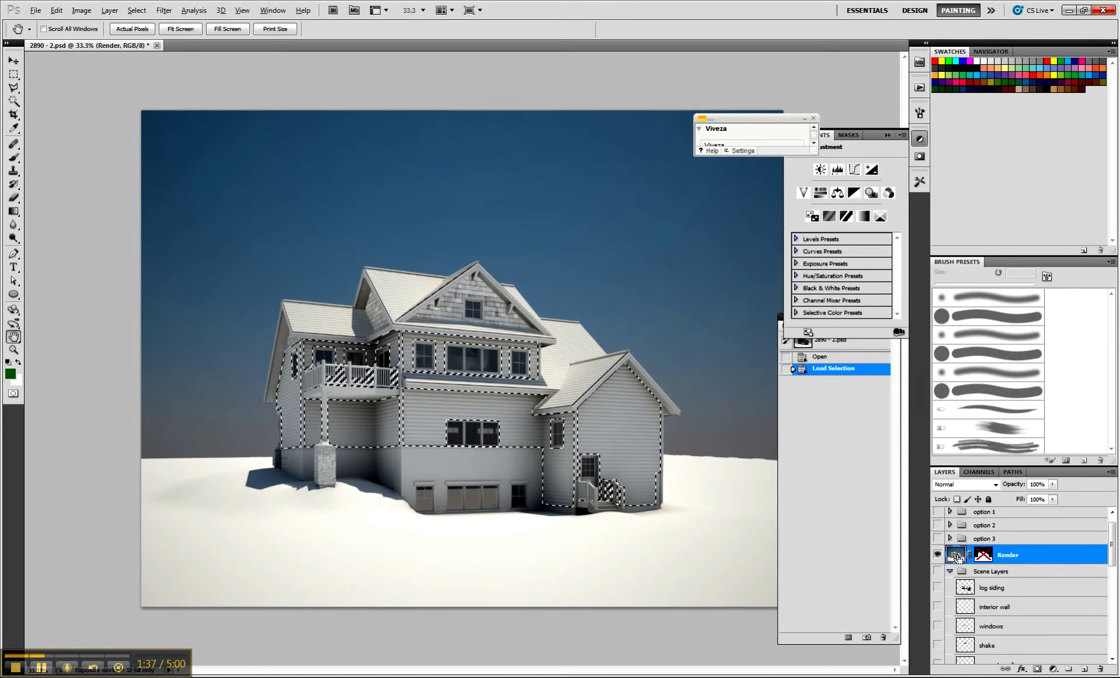
pyautogui.hotkey('ctrl', 'j')
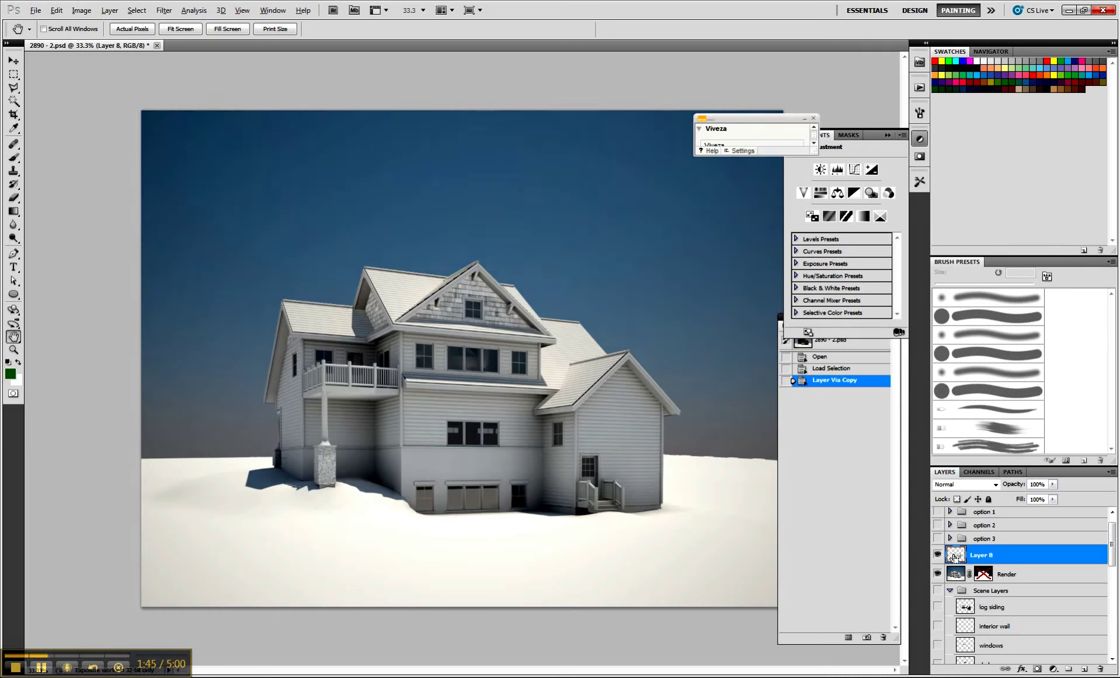
pyautogui.keyDown('ctrl'); pyautogui.click(954, 556); pyautogui.keyUp('ctrl')
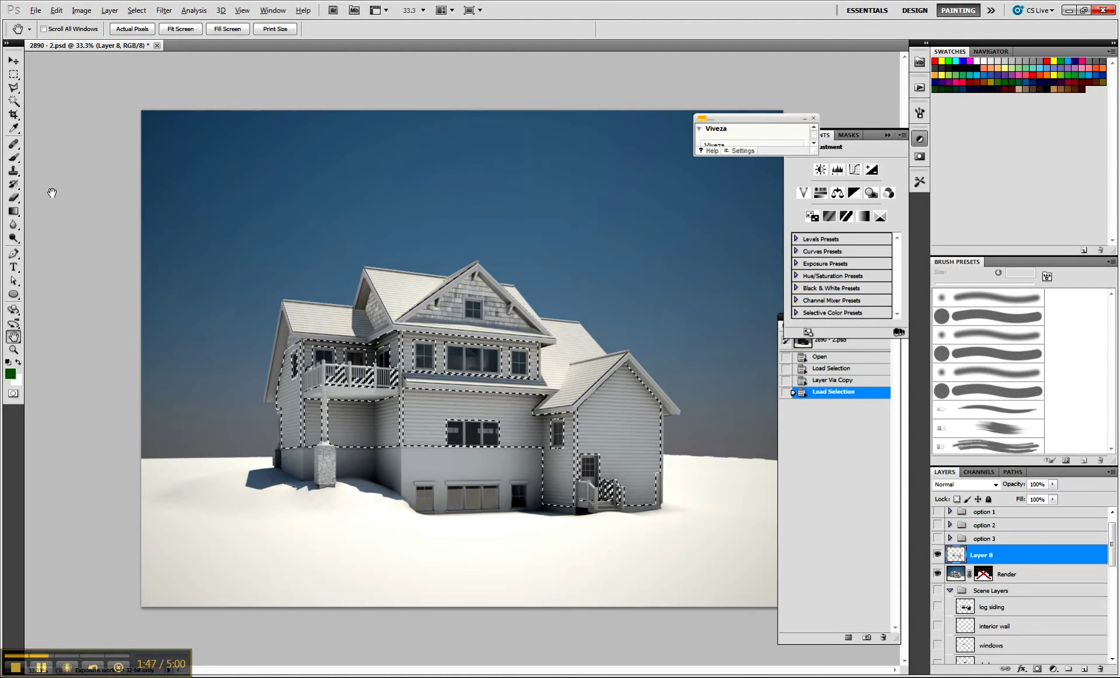
# - Set the foreground colour to a dark green
pyautogui.click(11, 374)
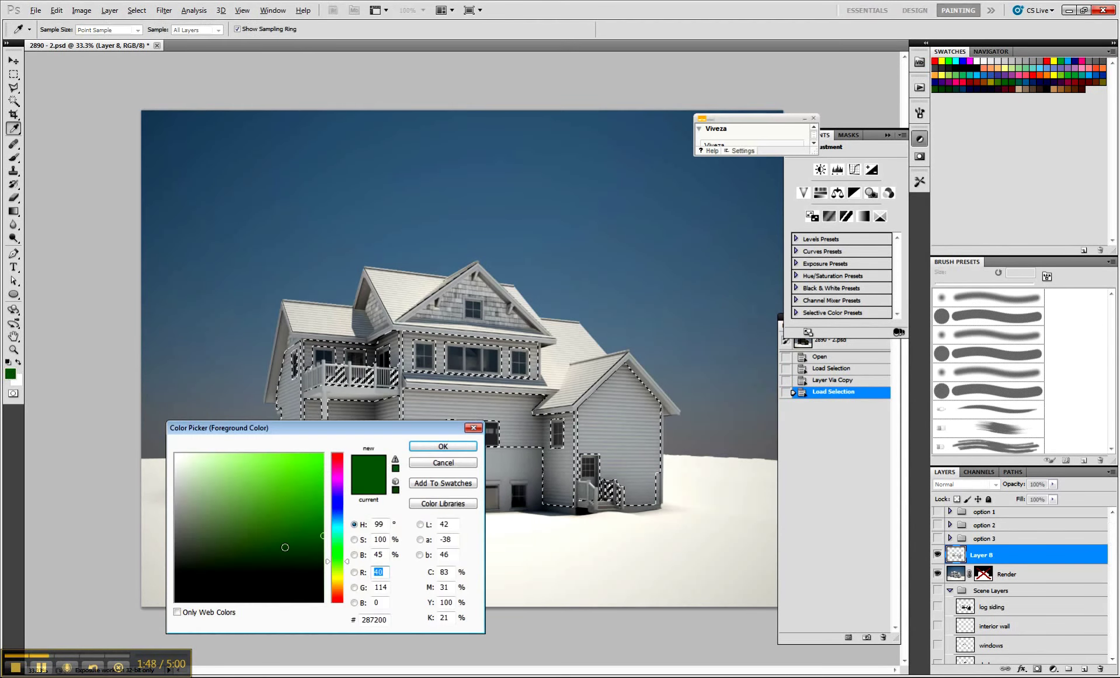
pyautogui.click(262, 545)
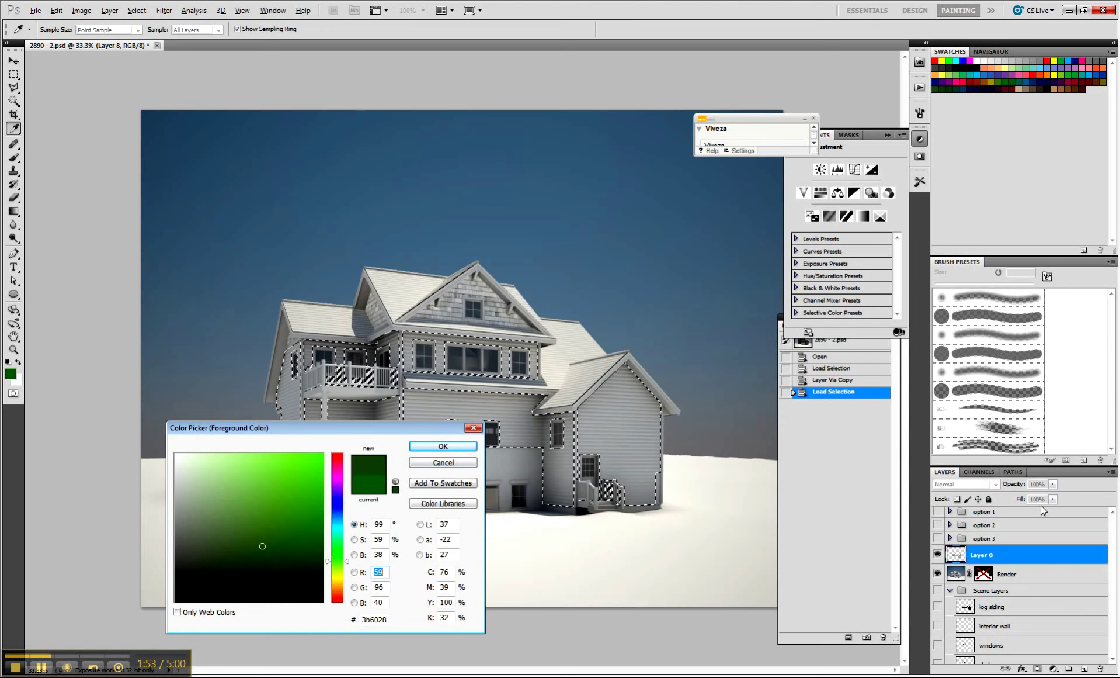
pyautogui.click(474, 462)
pyautogui.press('h')
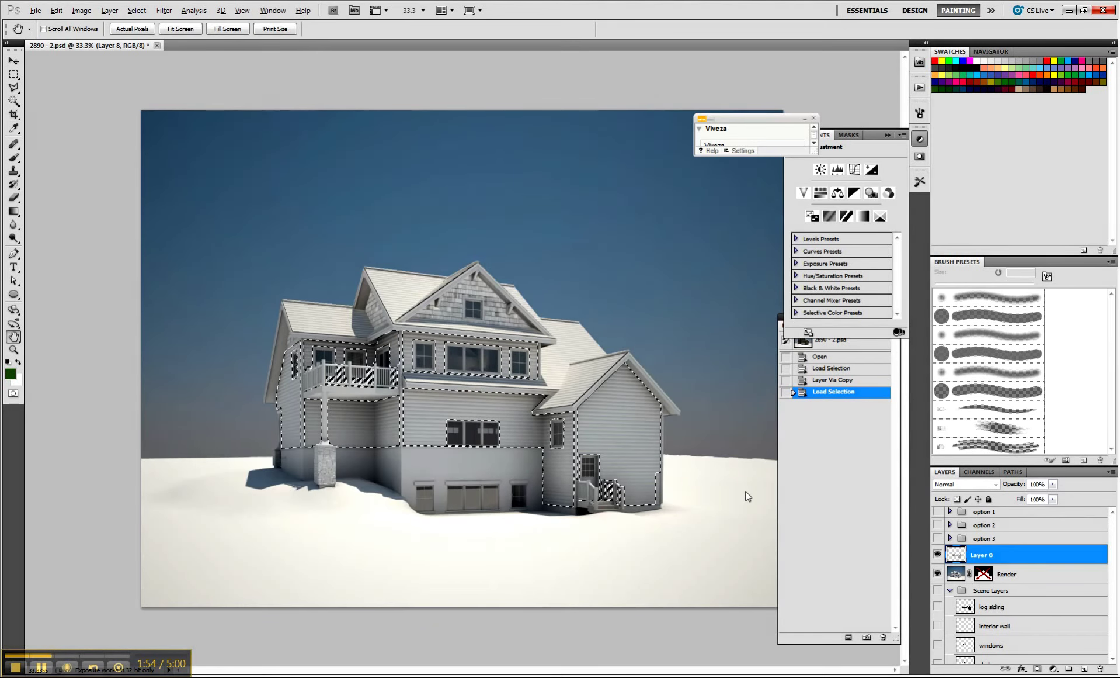
# - Set Layer 8 to Multiply and fill the siding selection with the dark green foreground colour
pyautogui.click(989, 483)
pyautogui.click(969, 220)
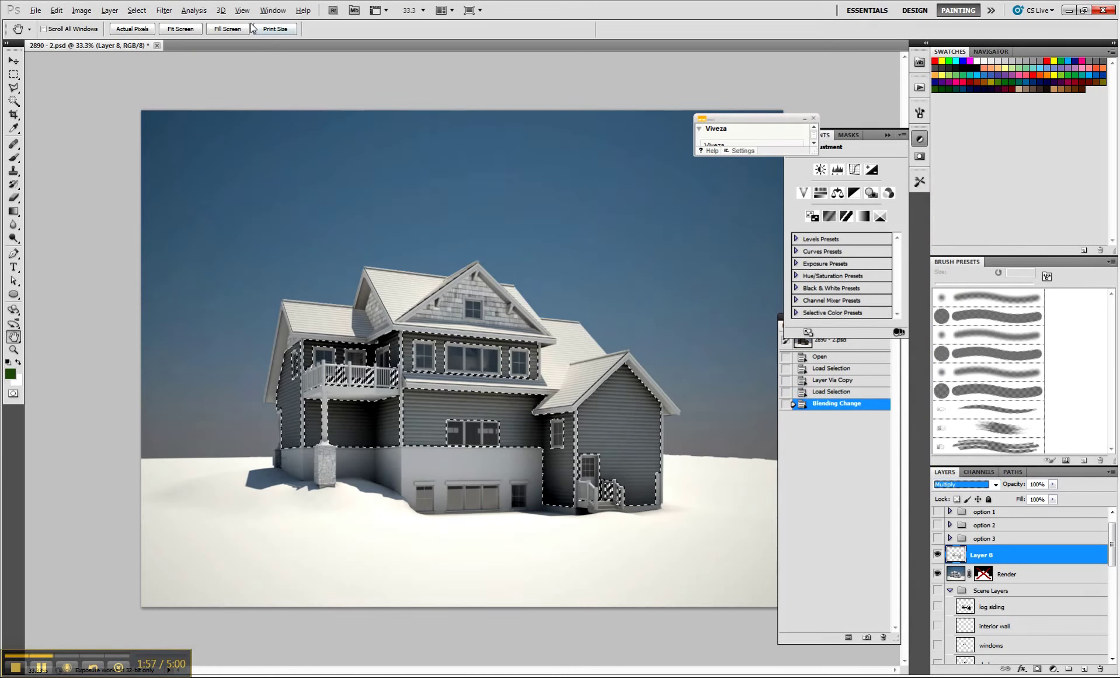
pyautogui.click(56, 10)
pyautogui.click(66, 177)
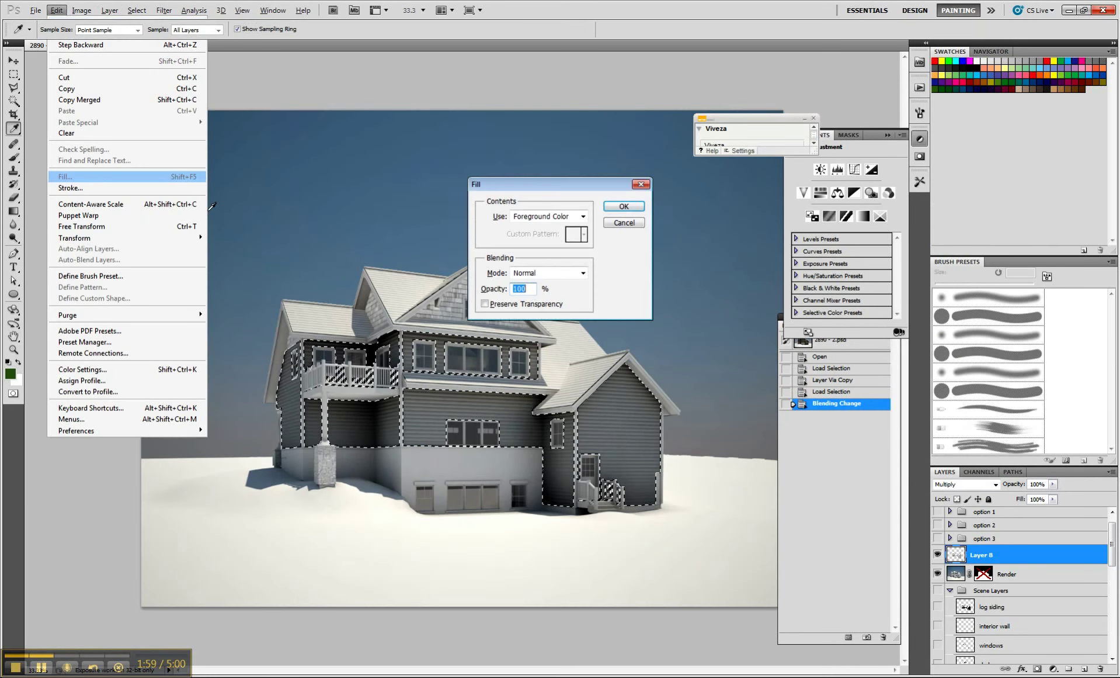
pyautogui.click(624, 206)
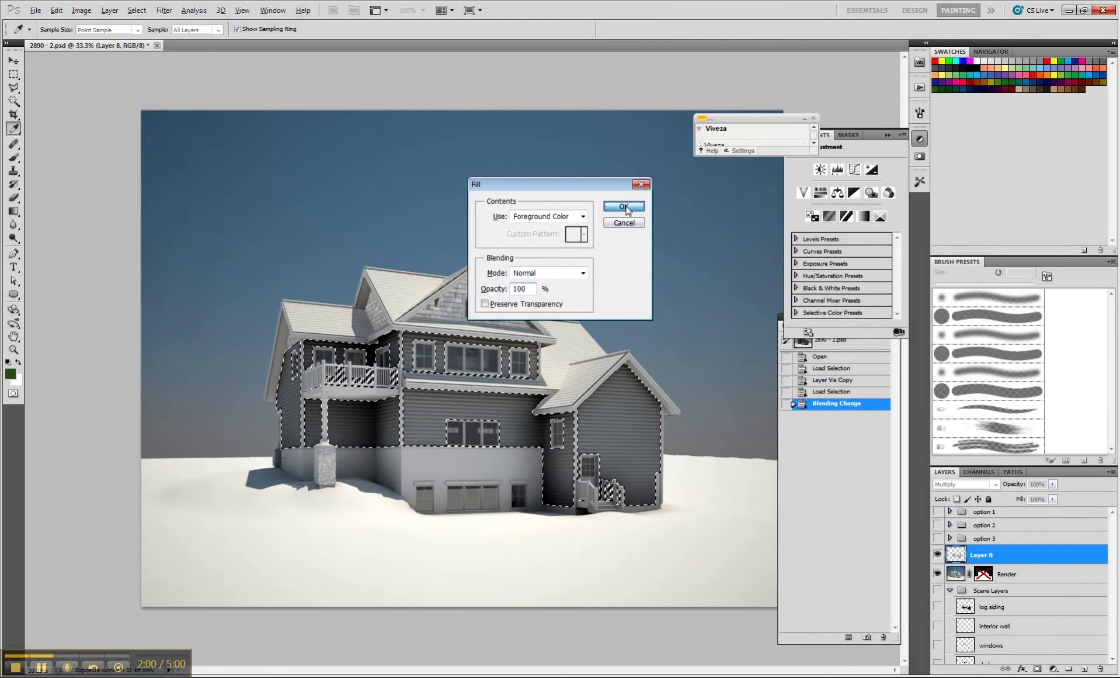
pyautogui.click(624, 207)
pyautogui.press('h')
pyautogui.click(81, 10)
pyautogui.moveTo(99, 39)
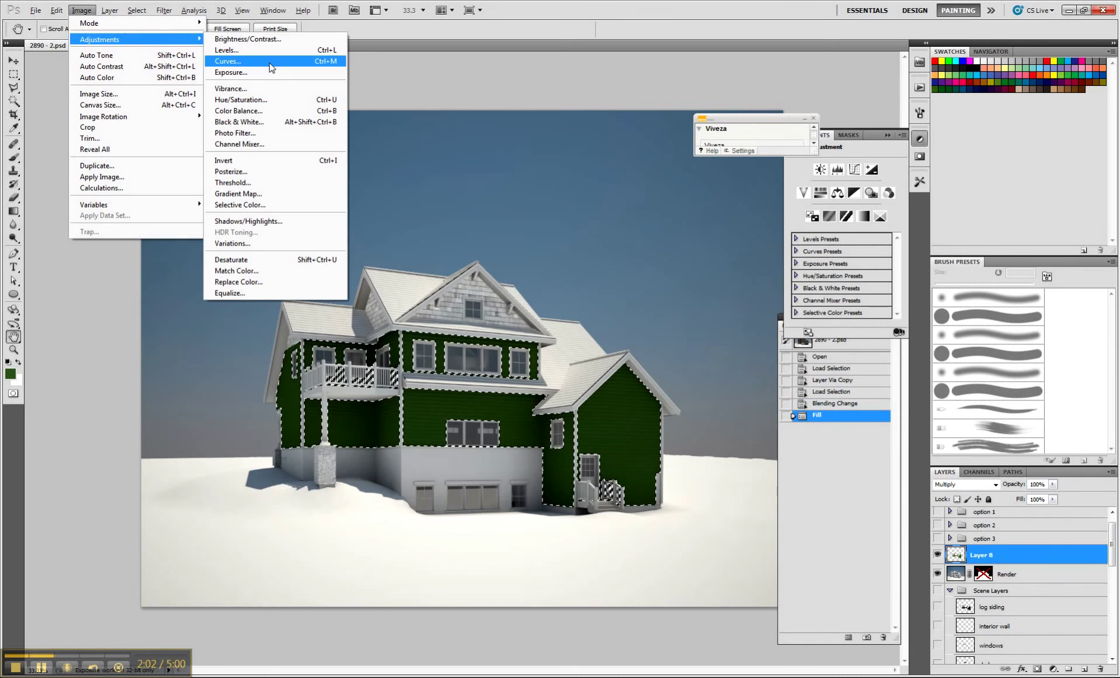
# - Raise the green siding's Brightness/Contrast brightness to 8
pyautogui.click(272, 41)
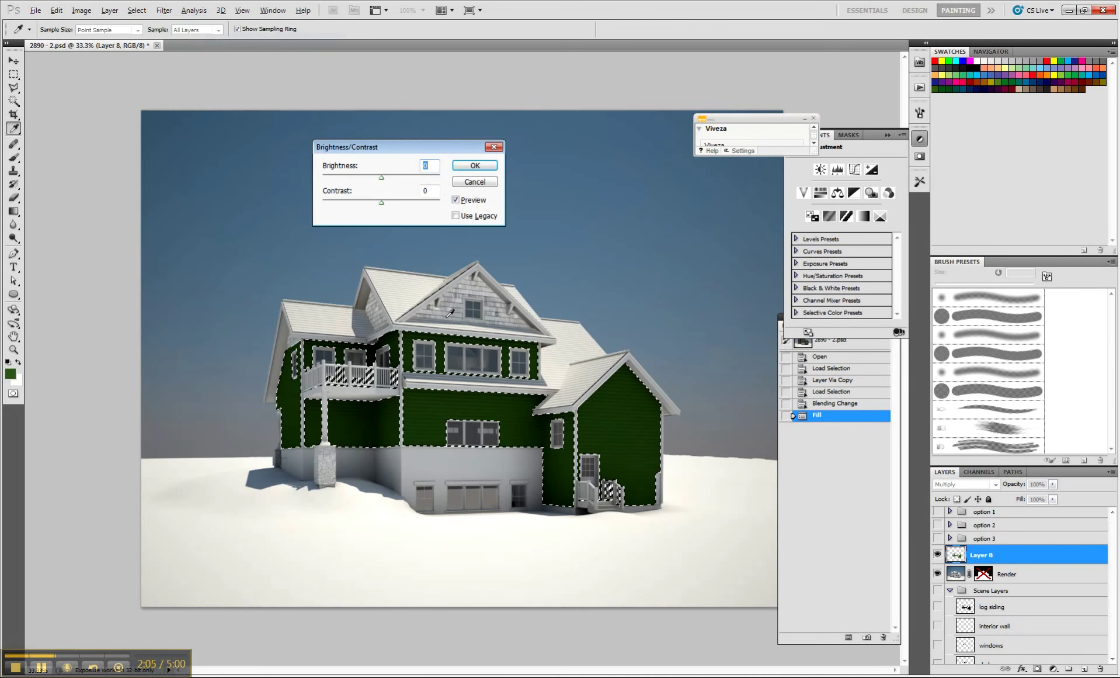
pyautogui.moveTo(382, 177); pyautogui.dragTo(402, 182)
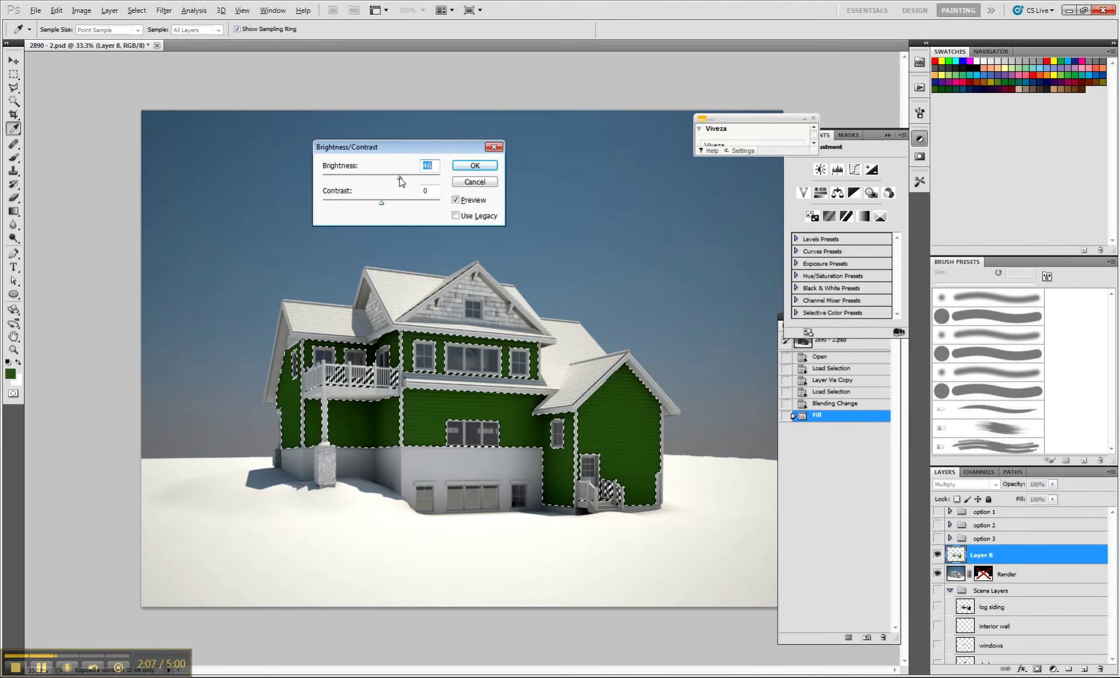
pyautogui.click(474, 165)
pyautogui.press('h')
# - Lower the green siding's saturation with Hue/Saturation
pyautogui.click(81, 10)
pyautogui.moveTo(99, 39)
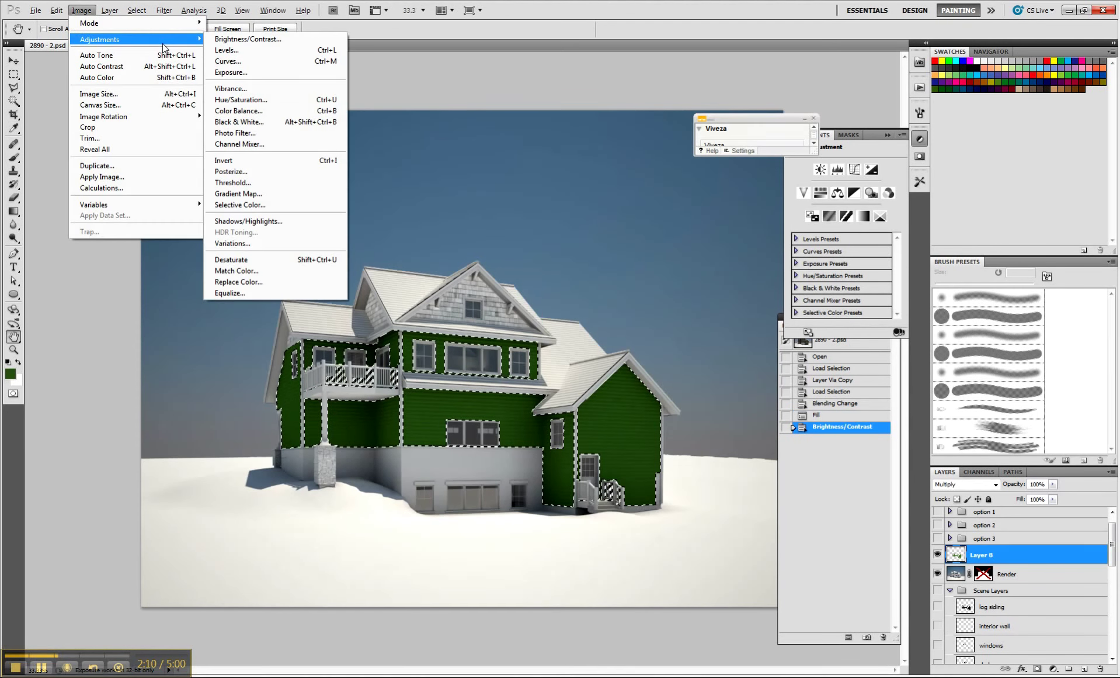
pyautogui.click(241, 99)
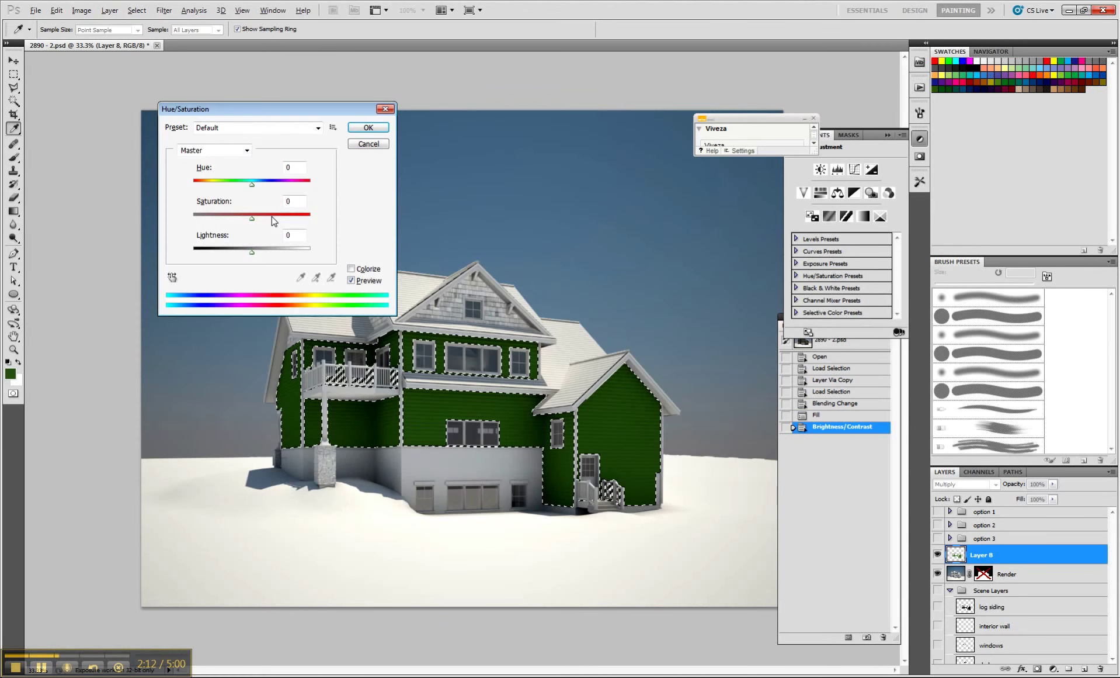
pyautogui.moveTo(252, 218); pyautogui.dragTo(241, 226)
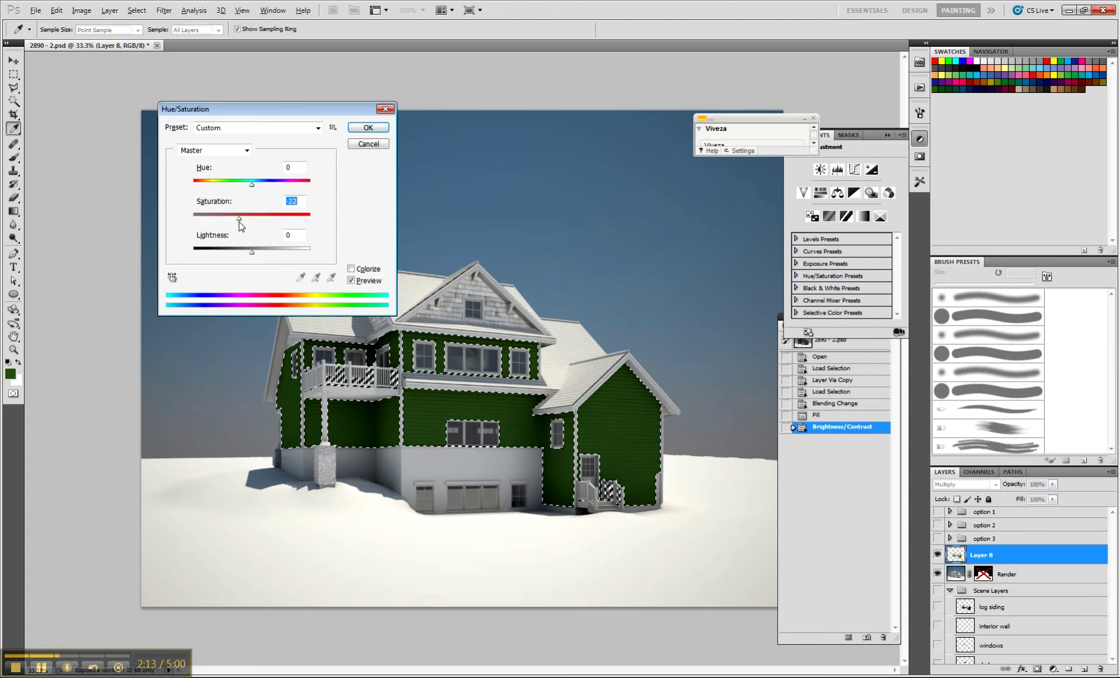
pyautogui.press('Return')
# - Deselect the siding, compare Layer 8 on and off, and delete it
pyautogui.hotkey('ctrl', 'd')
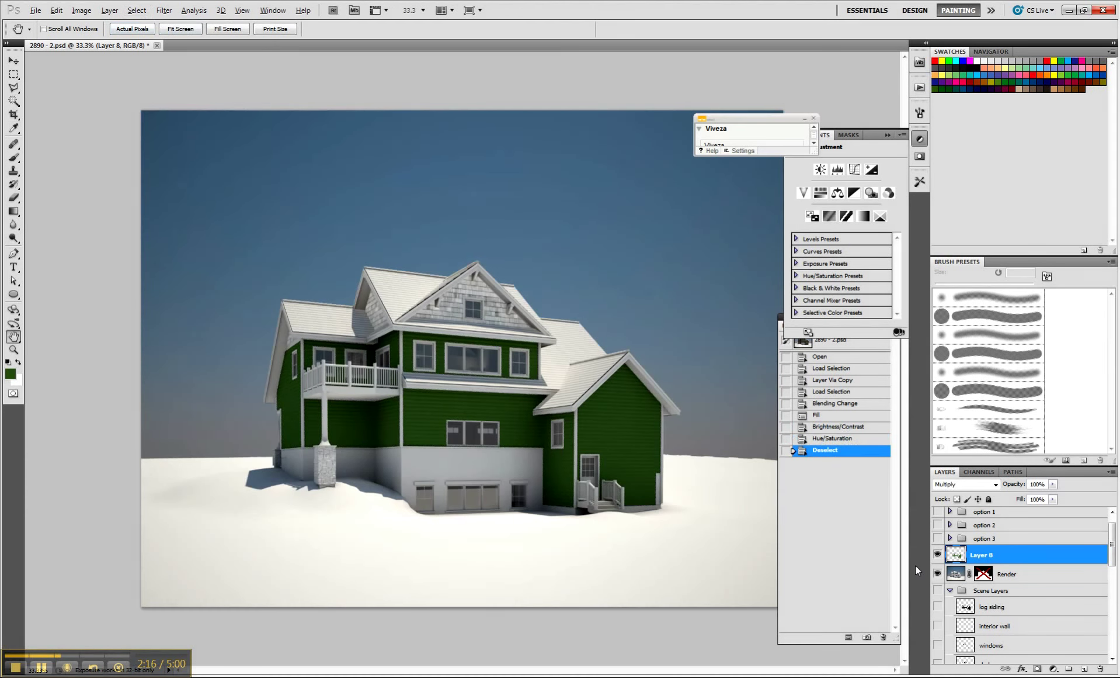
pyautogui.click(937, 554)
pyautogui.click(937, 554)
pyautogui.moveTo(963, 562); pyautogui.dragTo(1099, 669)
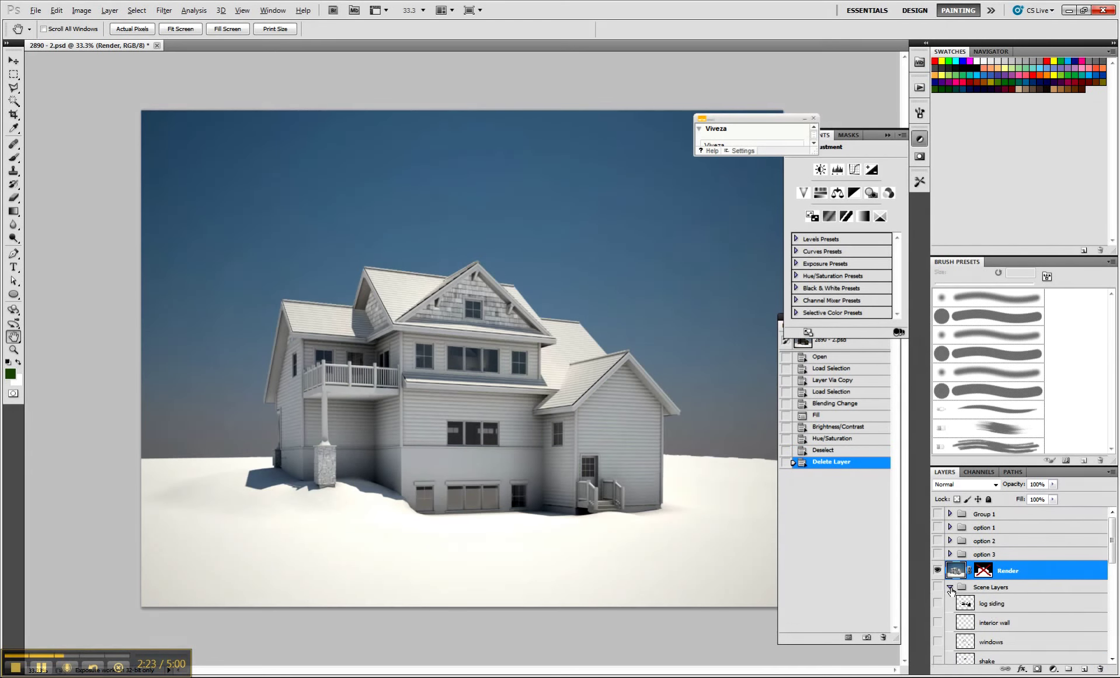
pyautogui.click(950, 587)
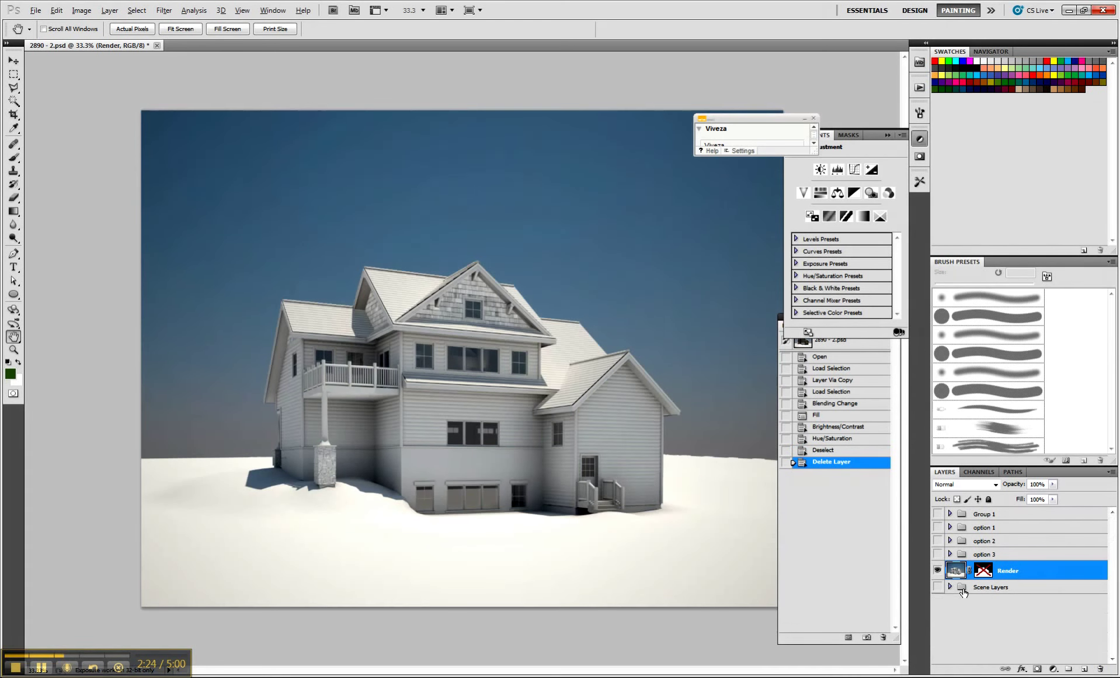
# - Show and expand Group 1, check its logo and black border layers, and delete the roof layer
pyautogui.click(939, 514)
pyautogui.click(949, 514)
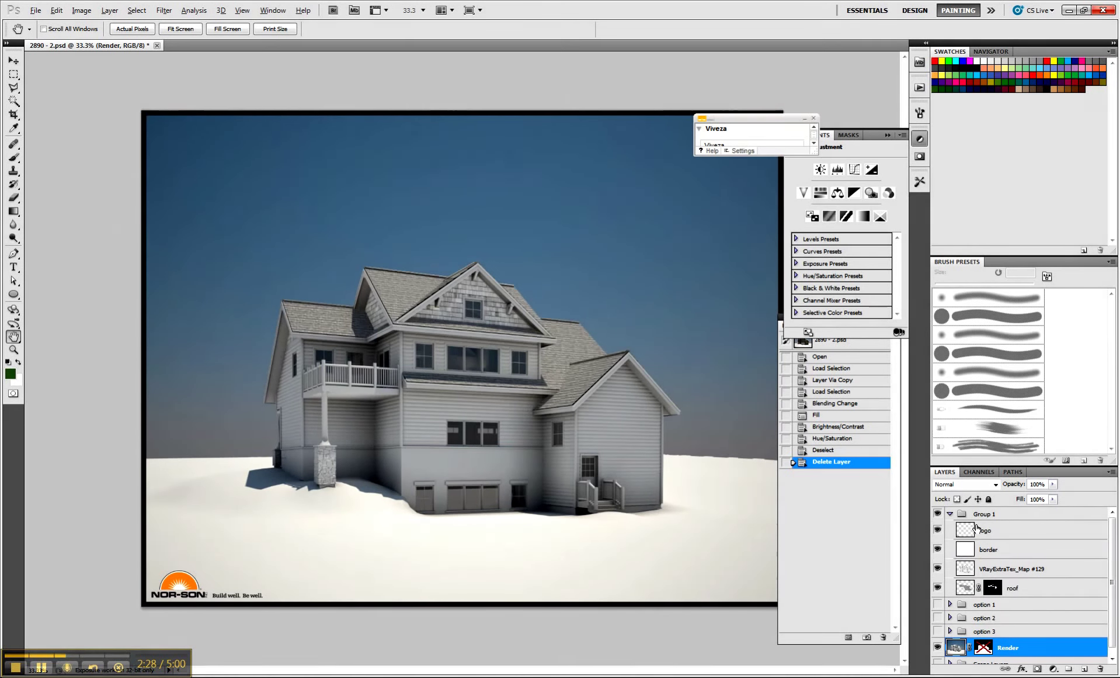
pyautogui.click(938, 530)
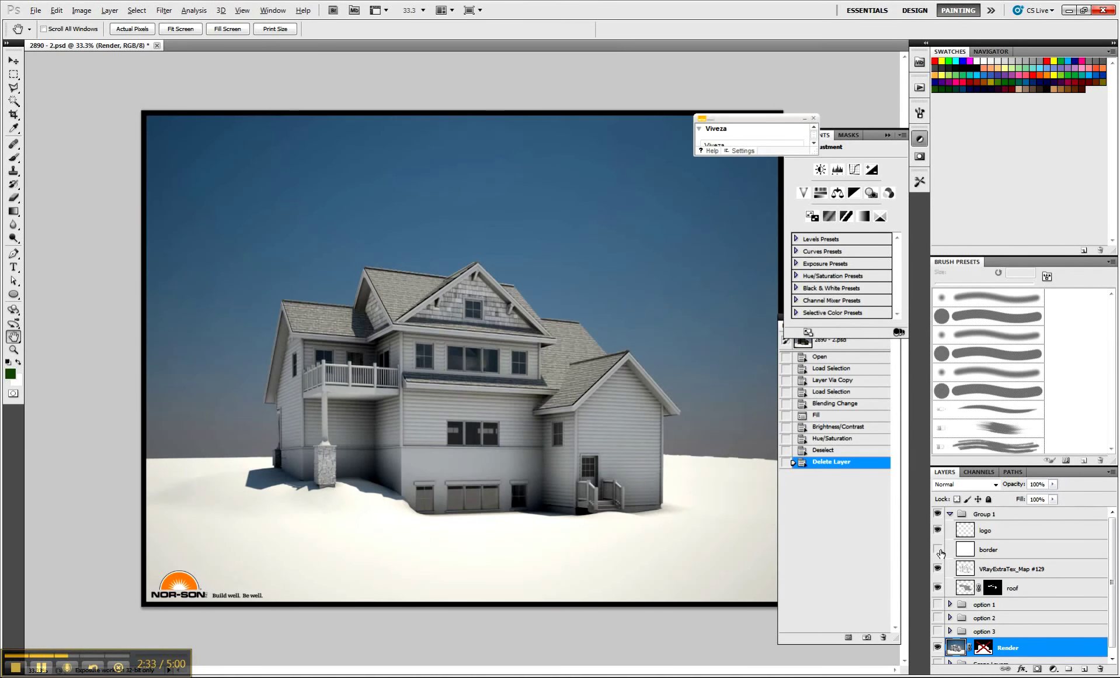
pyautogui.click(939, 549)
pyautogui.click(938, 549)
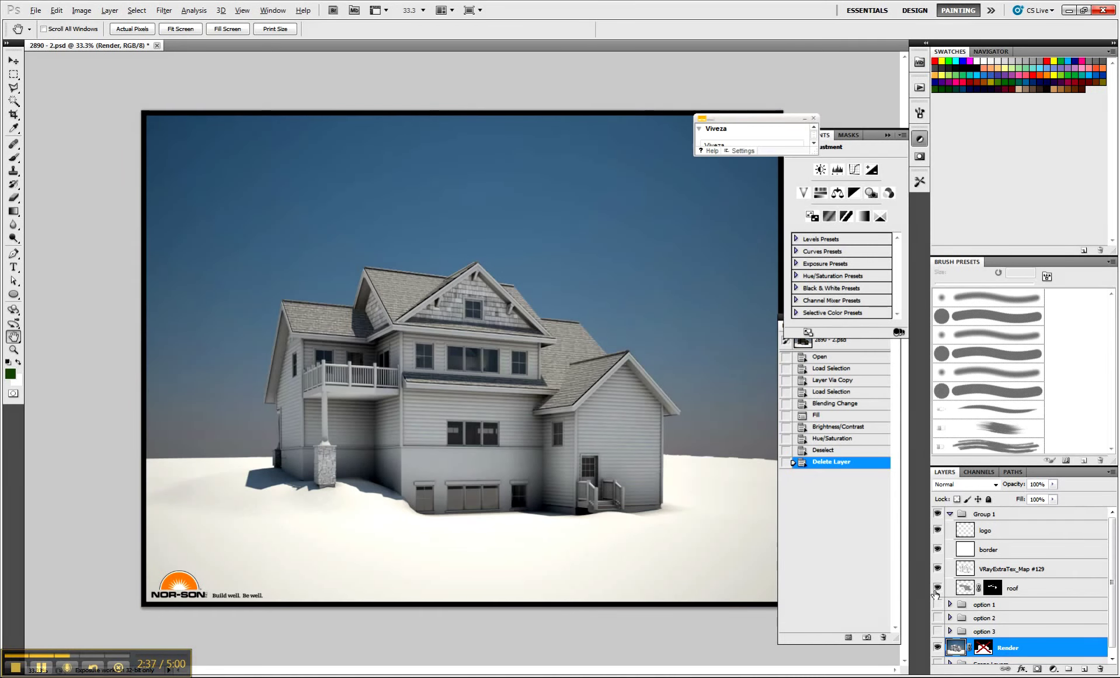
pyautogui.moveTo(956, 591); pyautogui.dragTo(1103, 666)
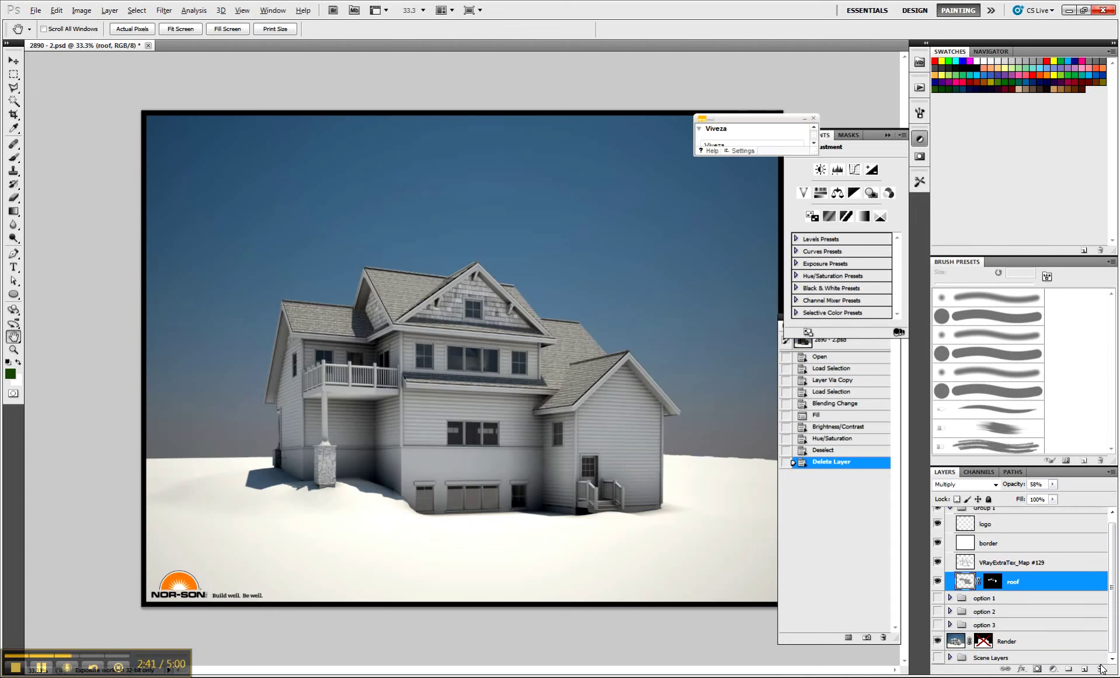
pyautogui.moveTo(957, 586); pyautogui.dragTo(1101, 667)
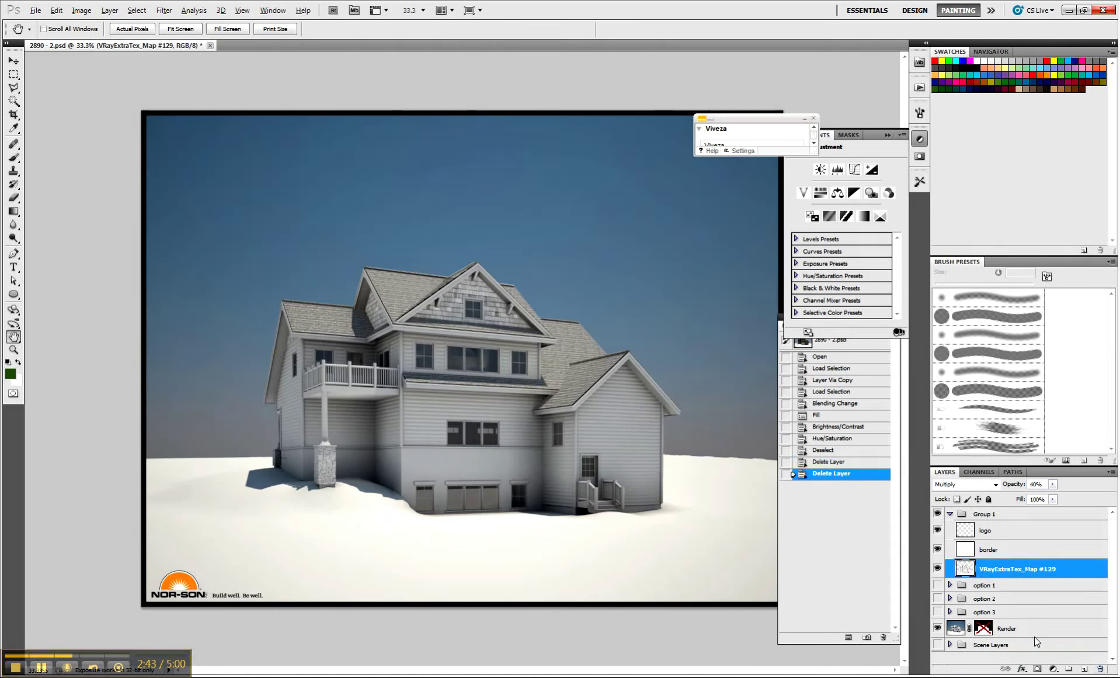
# - Collapse Group 1 and briefly preview the option 1, option 2 and red option 3 schemes
pyautogui.click(950, 514)
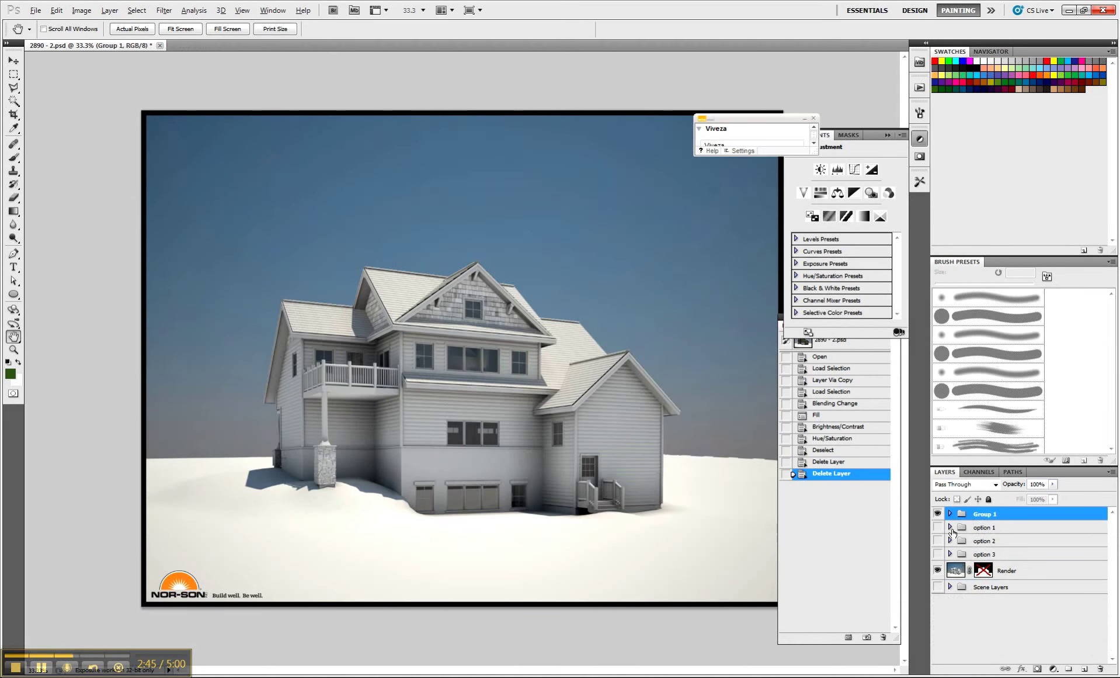
pyautogui.click(938, 527)
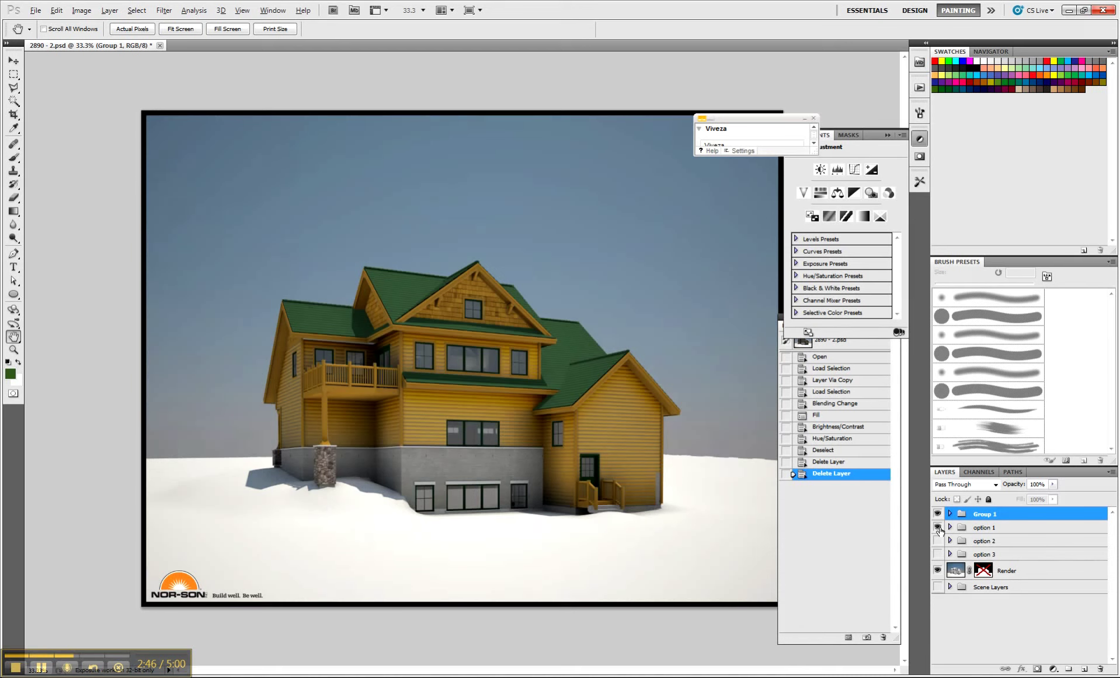
pyautogui.click(938, 526)
pyautogui.click(938, 540)
pyautogui.click(939, 540)
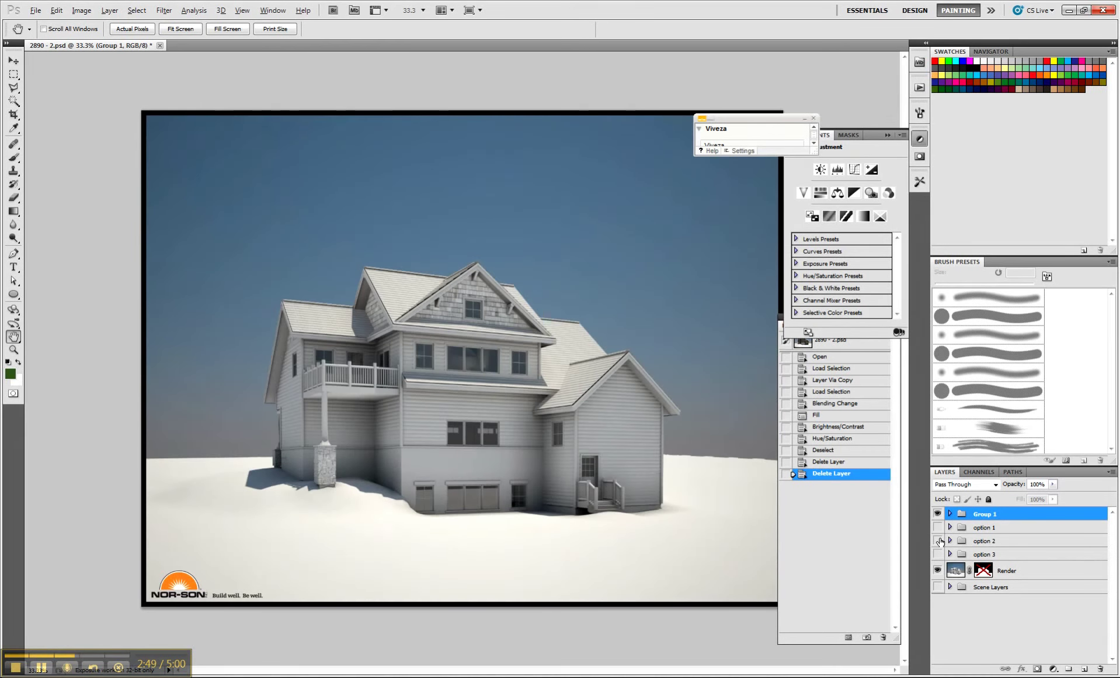
pyautogui.click(938, 553)
pyautogui.click(938, 554)
# - Expand option 1, load its roof as a selection, and turn the option 1 scheme on
pyautogui.click(950, 527)
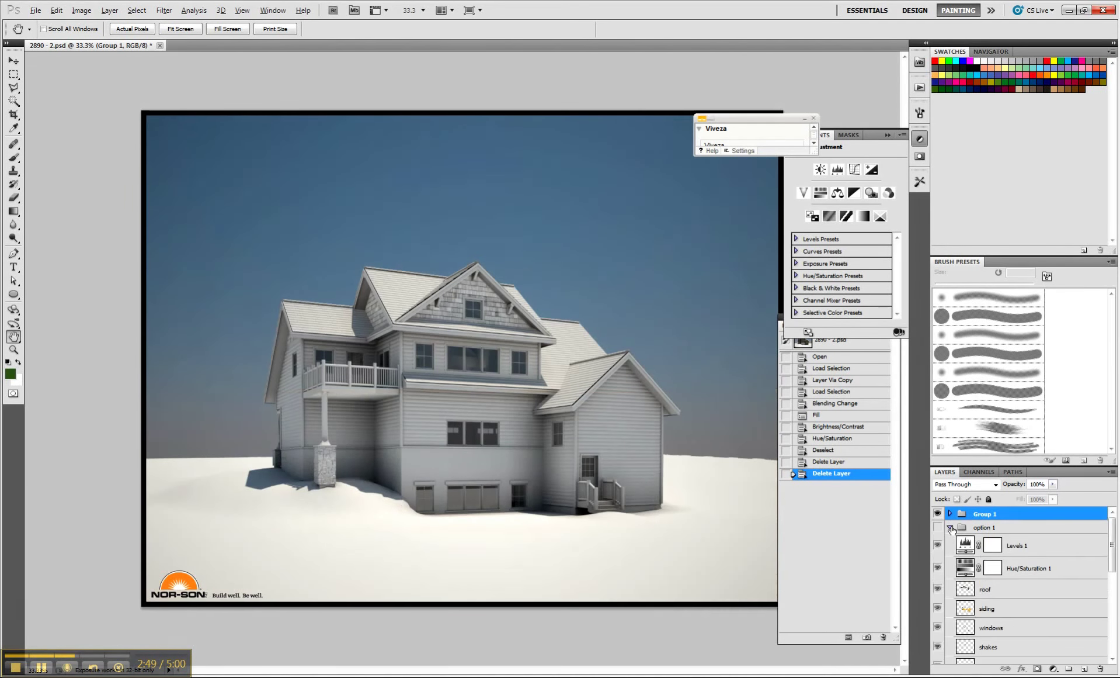
pyautogui.scroll(-1, 951, 529)
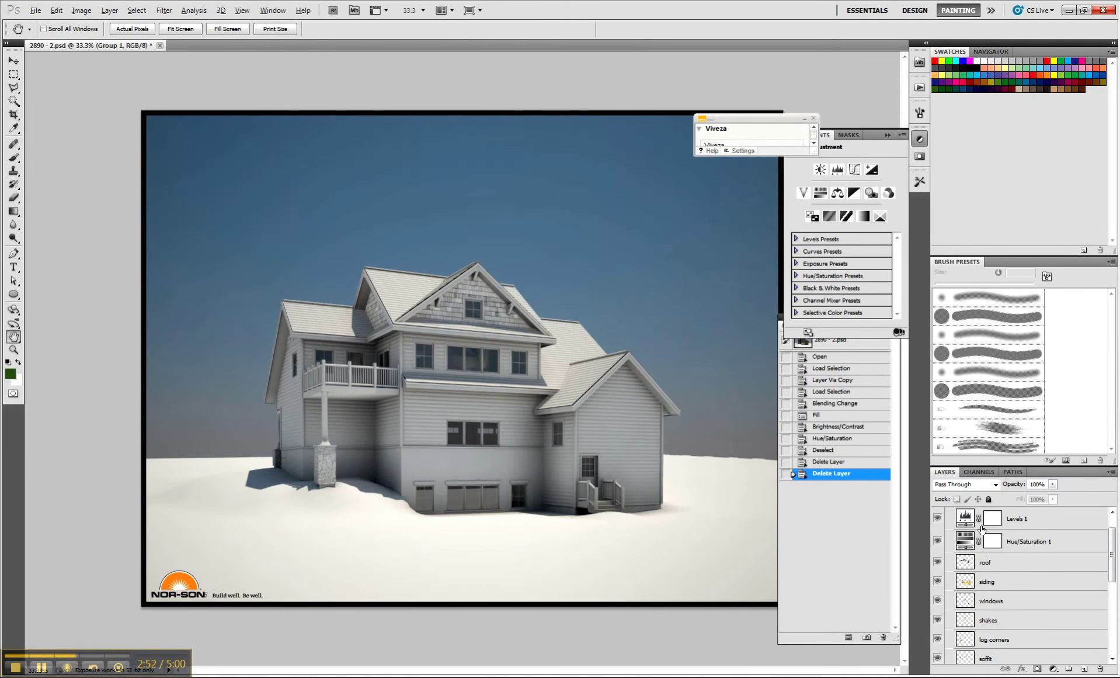
pyautogui.click(965, 562)
pyautogui.scroll(1, 941, 528)
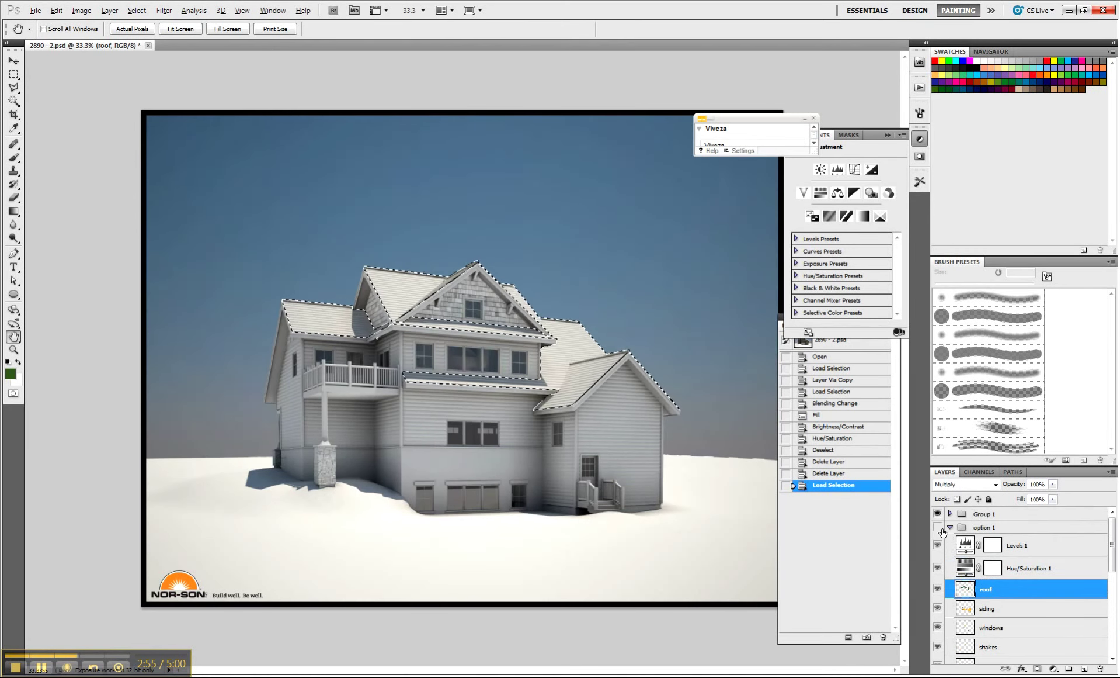
pyautogui.click(938, 527)
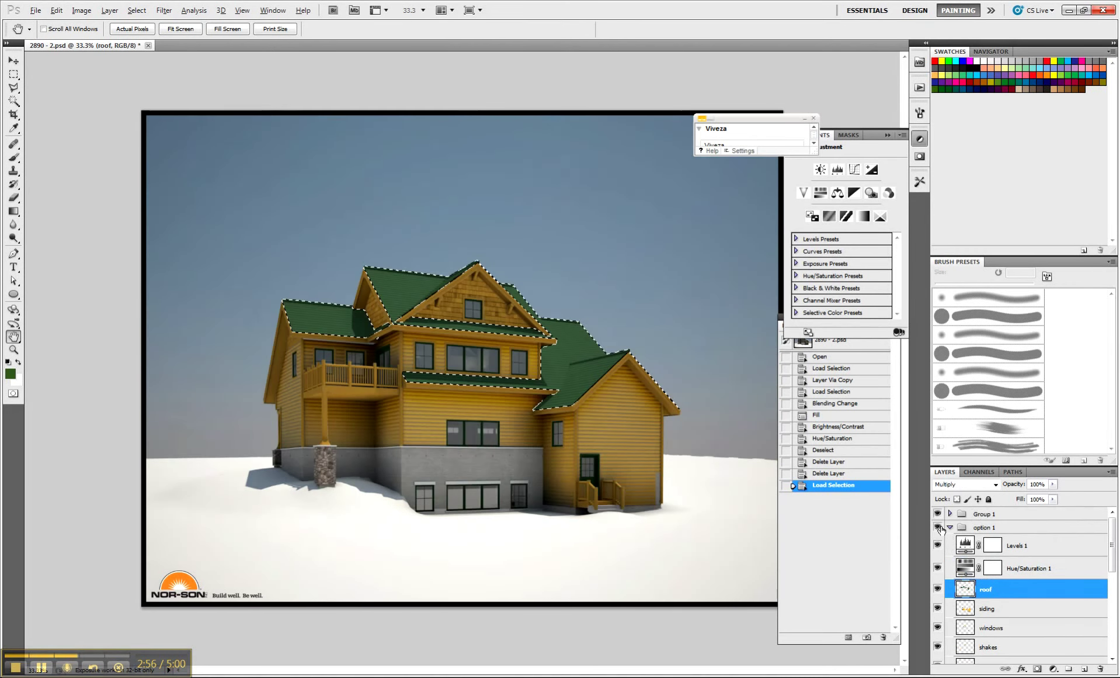
pyautogui.click(938, 588)
pyautogui.click(938, 589)
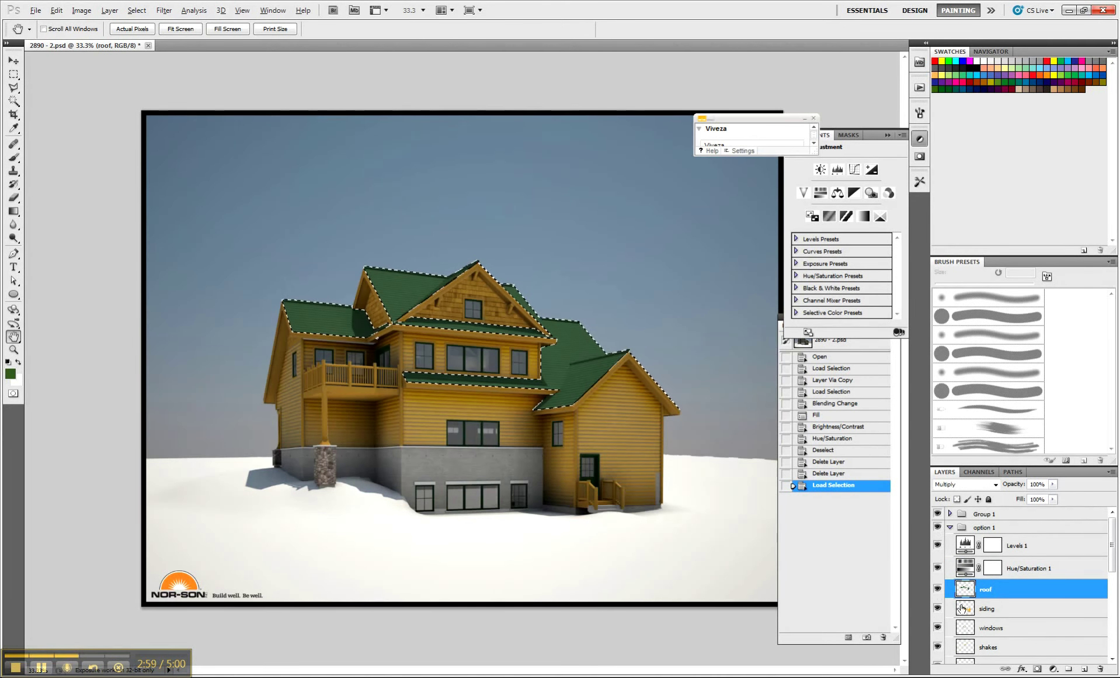
# - Select option 1's siding layer and check the shakes and log corners layers' visibility
pyautogui.click(958, 609)
pyautogui.scroll(-1, 947, 596)
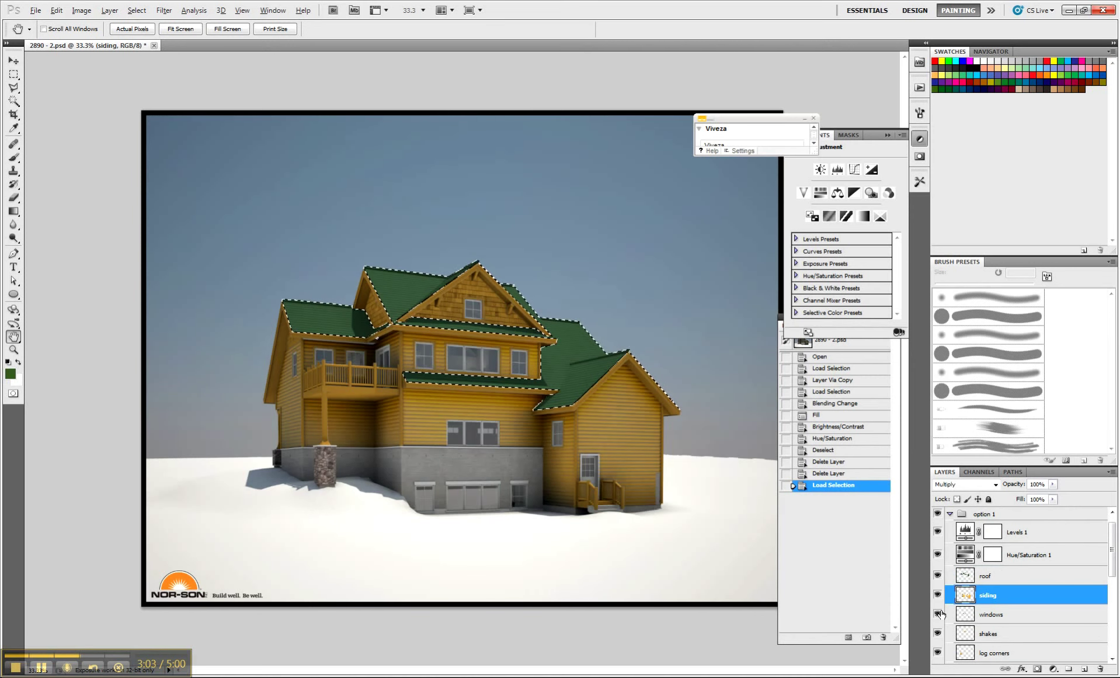
pyautogui.scroll(-1, 964, 588)
pyautogui.click(938, 605)
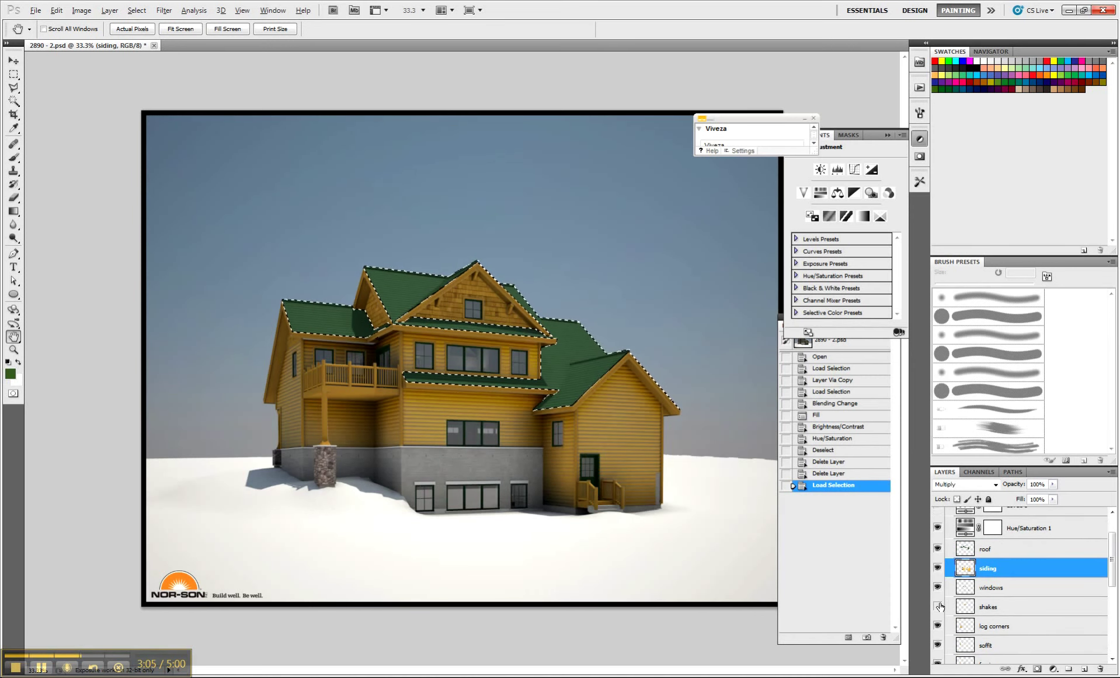
pyautogui.click(938, 606)
pyautogui.scroll(-1, 940, 608)
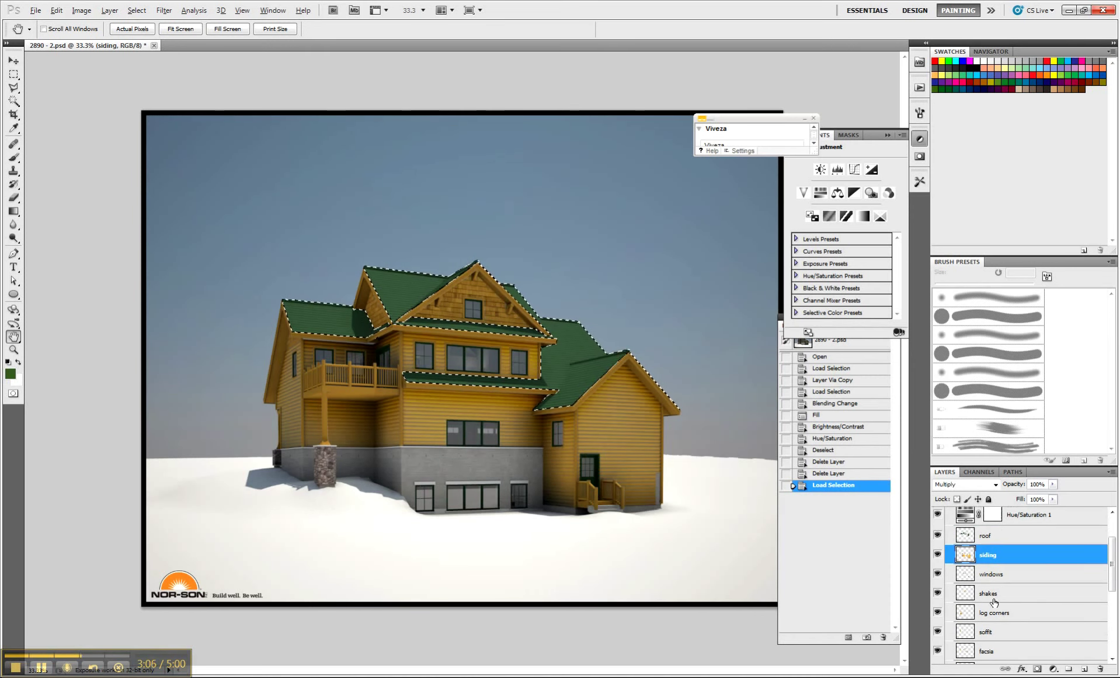
pyautogui.click(939, 611)
pyautogui.scroll(3, 964, 607)
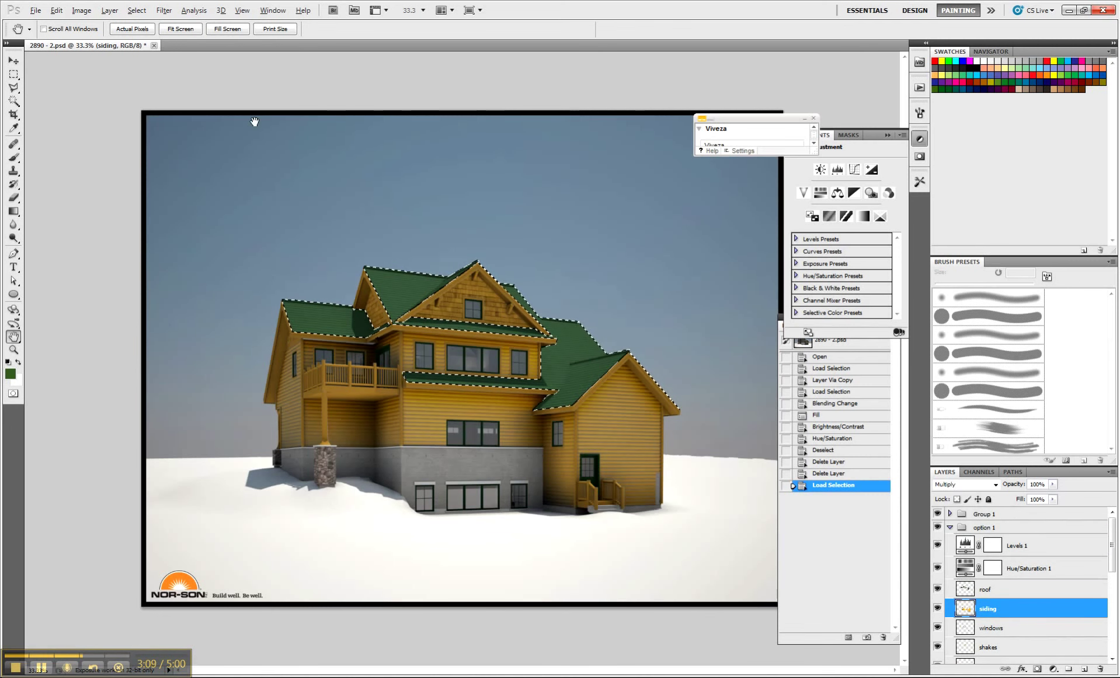
pyautogui.click(139, 11)
# - Deselect the roof, collapse option 1, compare the red option 3 scheme, then restore option 1
pyautogui.click(149, 36)
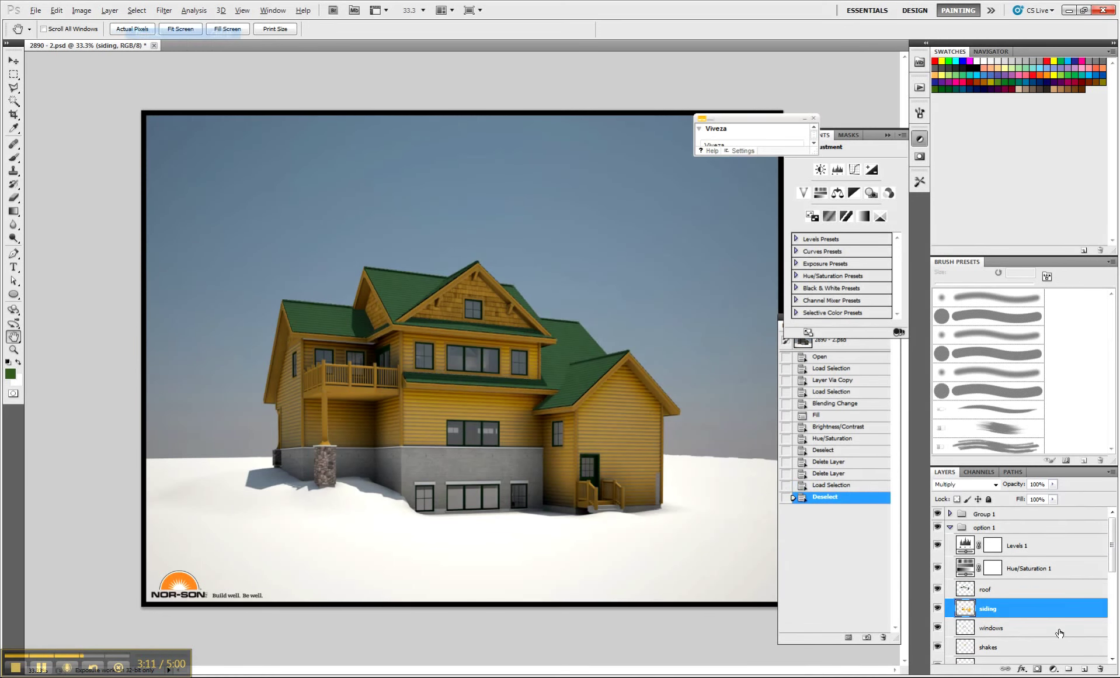
pyautogui.click(951, 528)
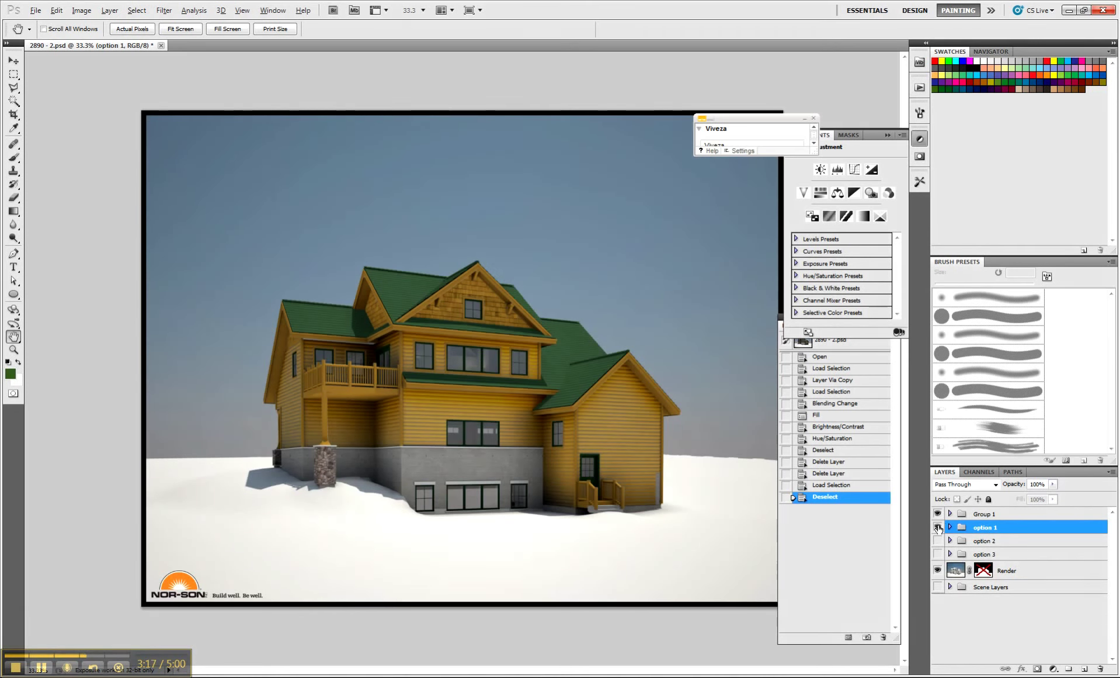
pyautogui.click(937, 527)
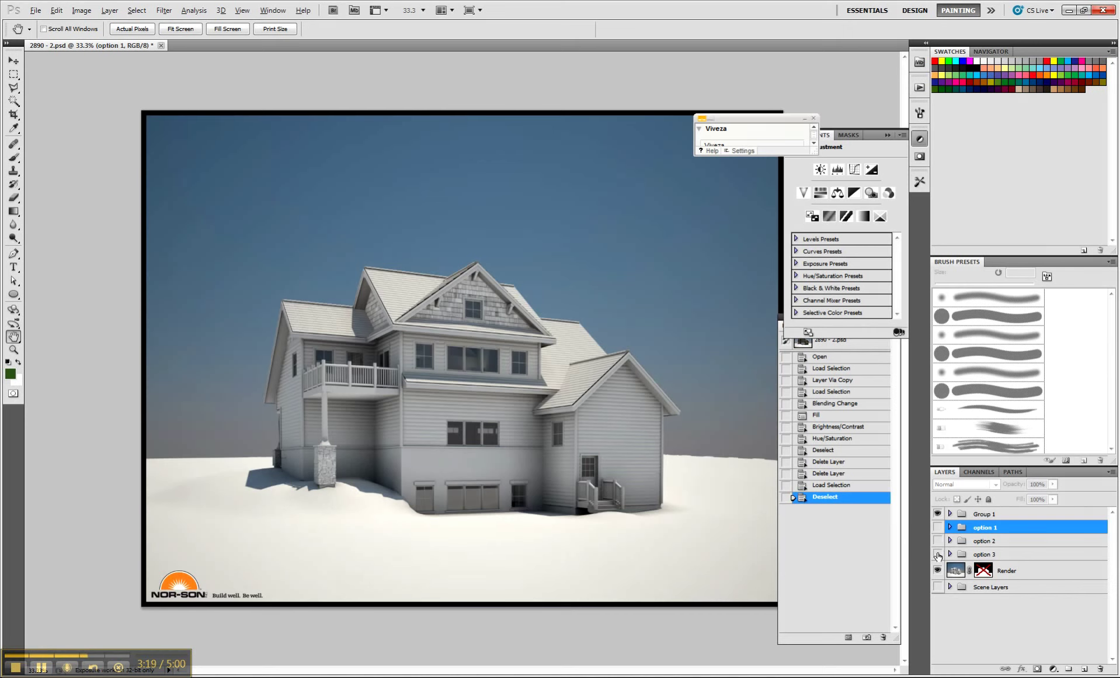
pyautogui.click(938, 554)
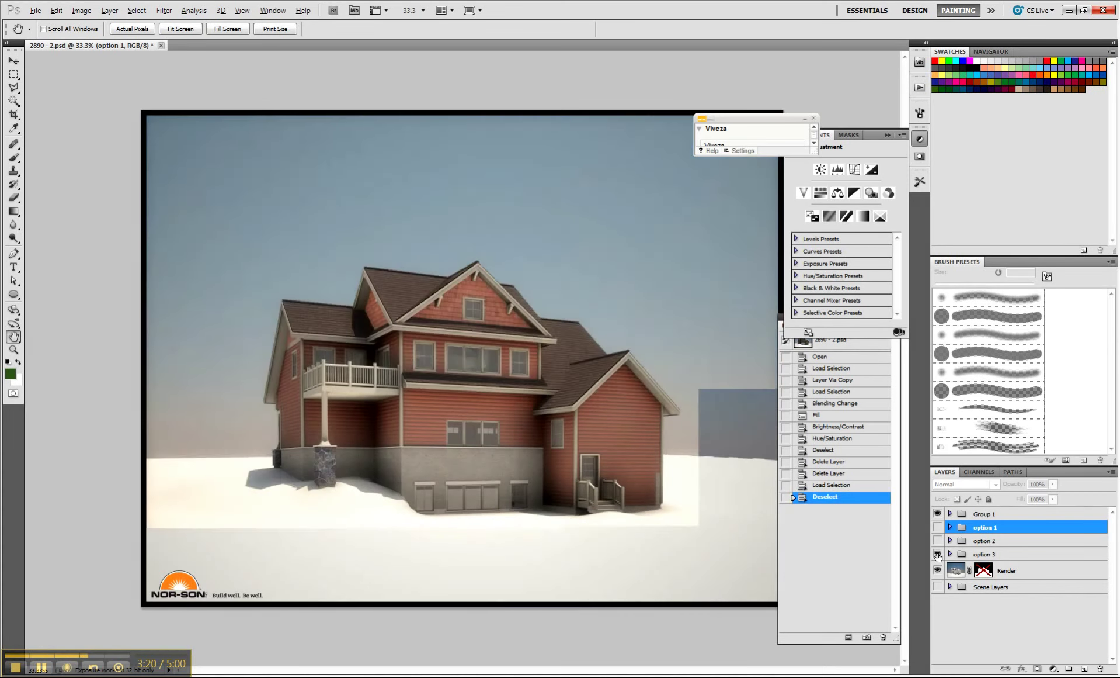
pyautogui.click(938, 554)
pyautogui.click(938, 527)
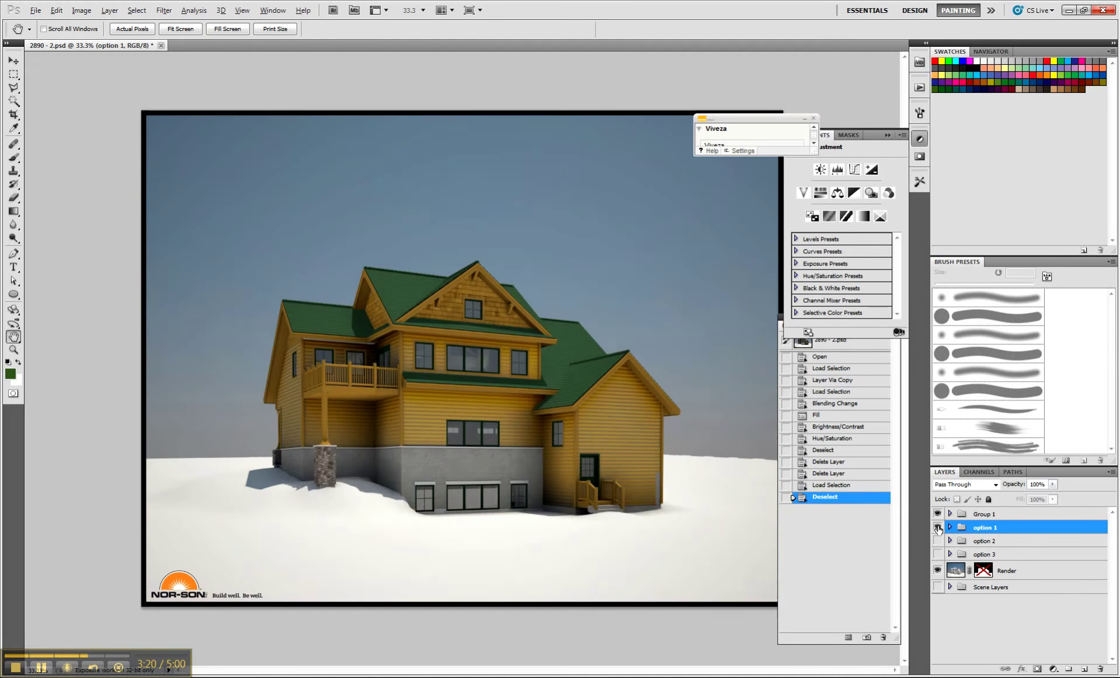